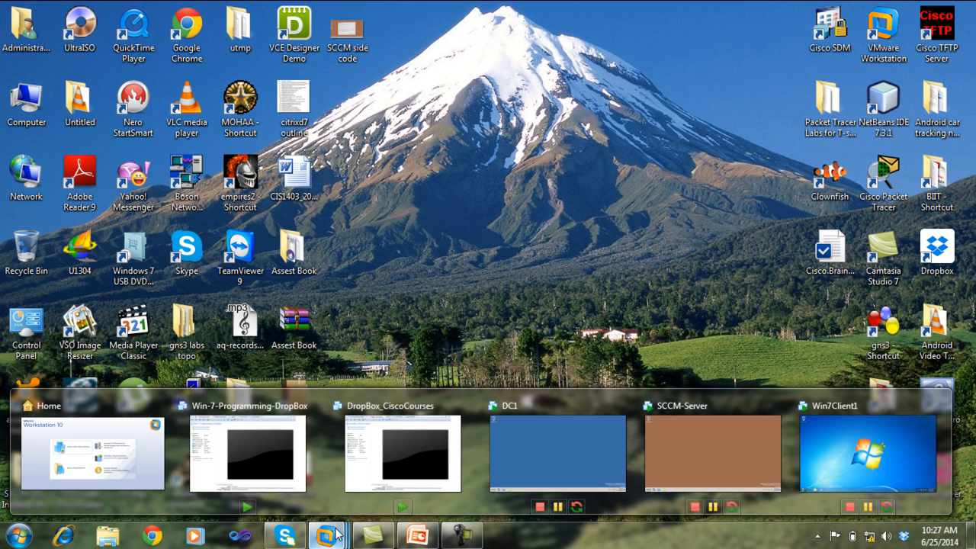
Look over the running SCCM-Server, DC1 and Win7Client1 virtual machines in VMware Workstation and return to SCCM-Server.
left_click(688, 413)
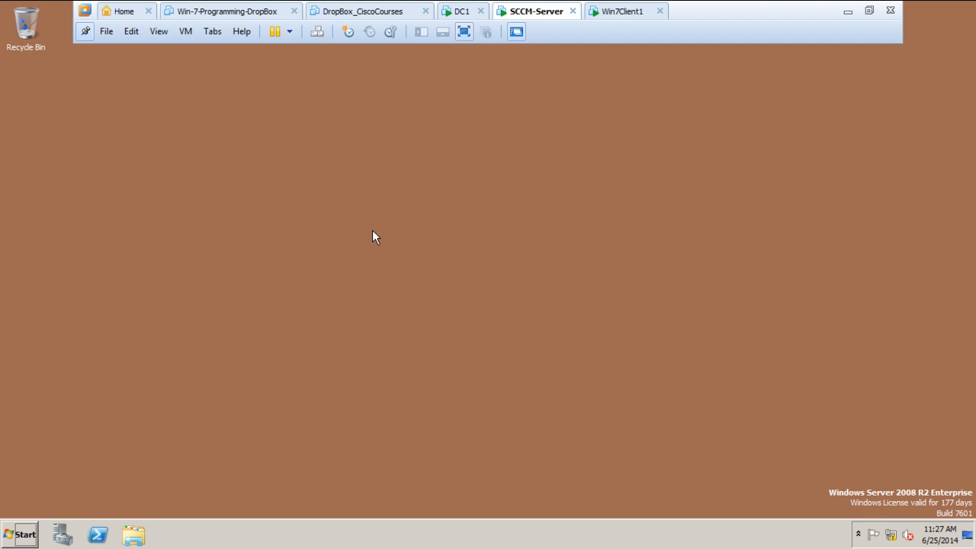
left_click(461, 13)
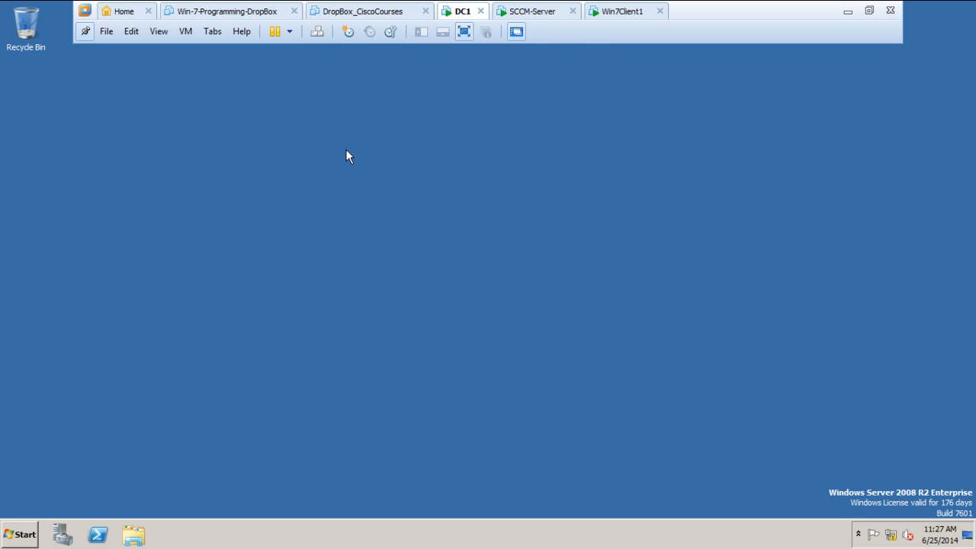
left_click(618, 15)
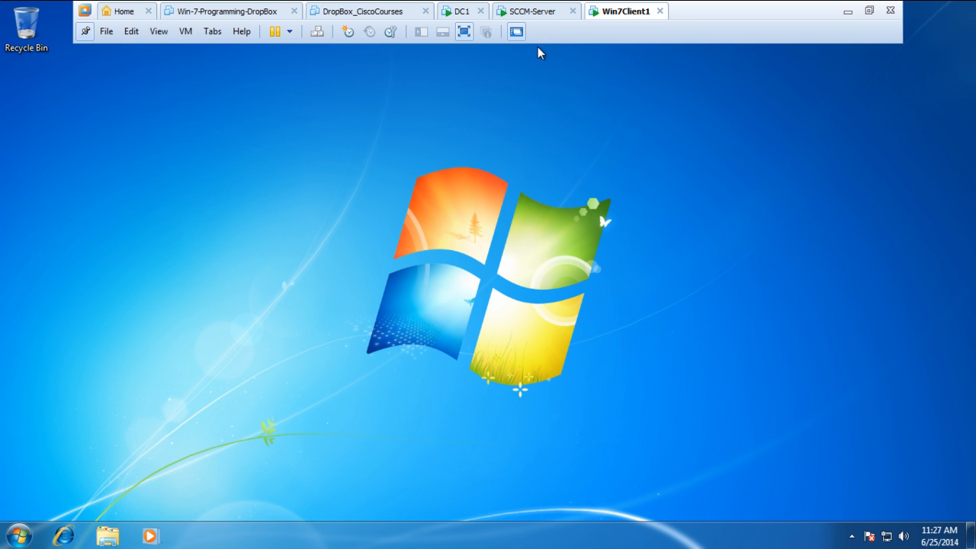
left_click(550, 13)
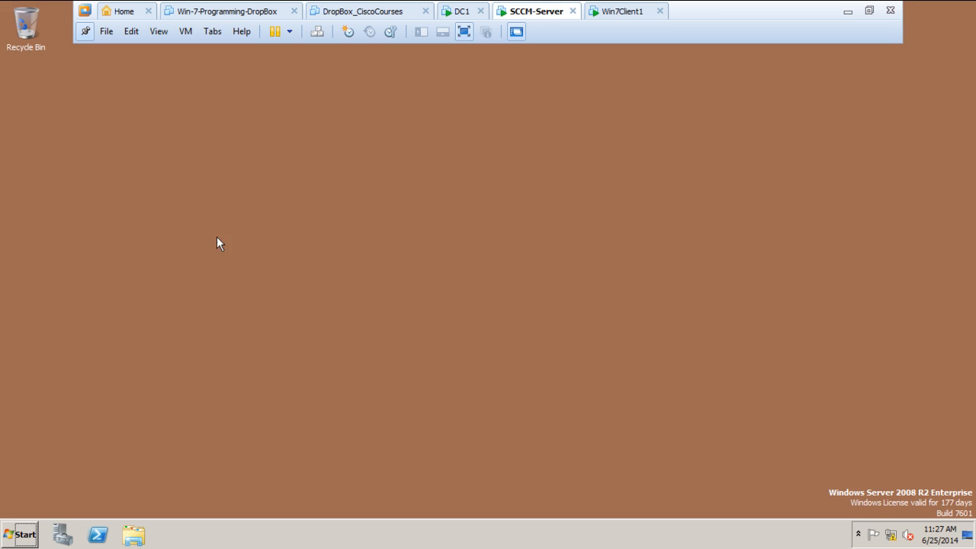
Unpin the virtual machine's full-screen command bar and launch the Configuration Manager Console on SCCM-Server.
left_click(87, 36)
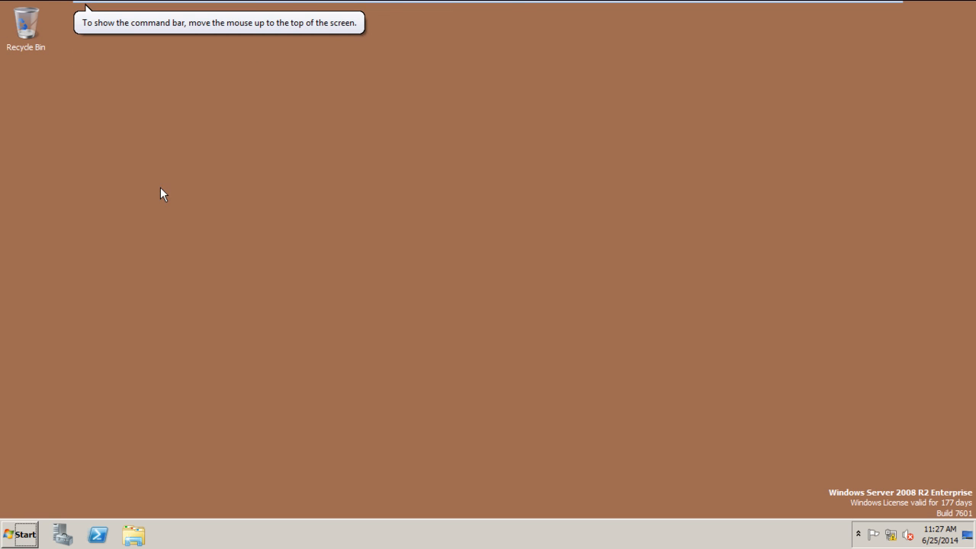
left_click(18, 534)
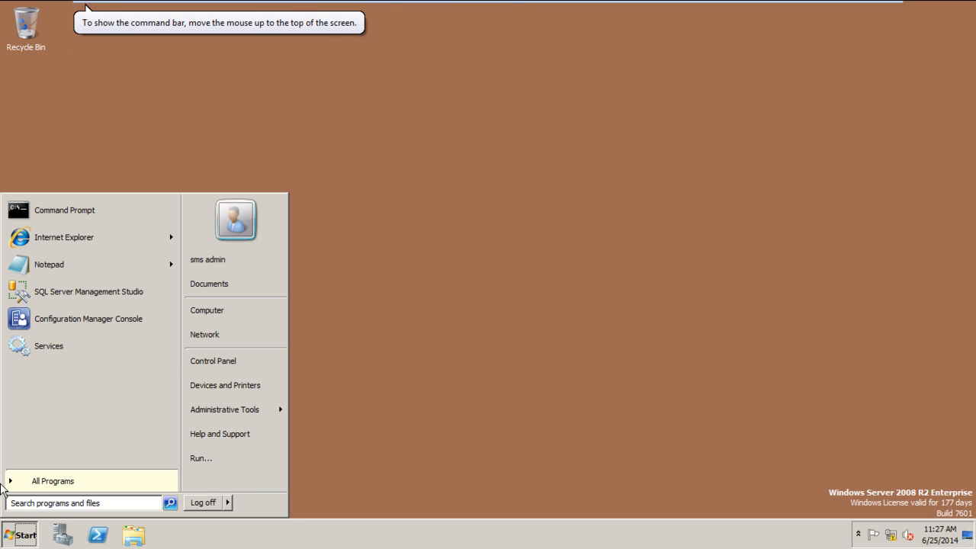
left_click(120, 318)
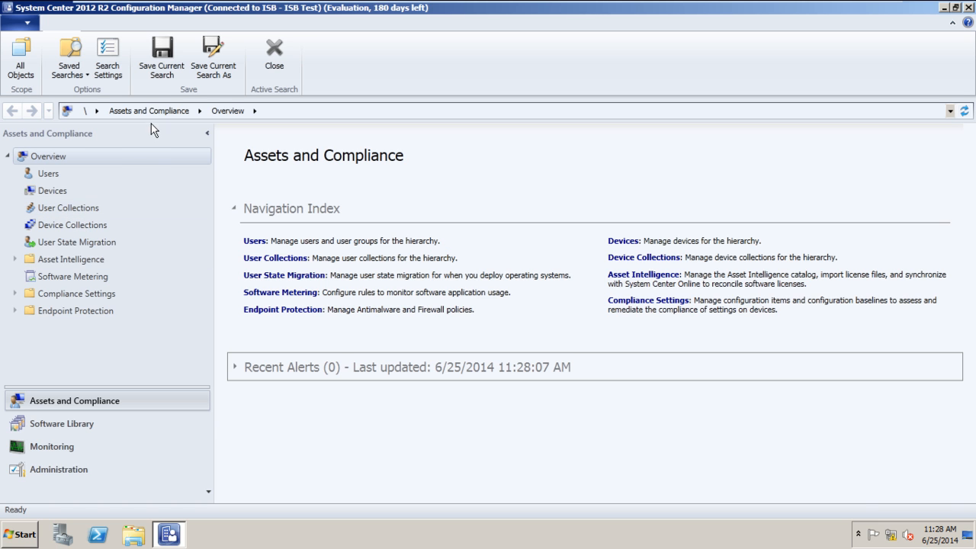
Show the Boundaries list under Hierarchy Configuration in the Administration workspace.
left_click(53, 469)
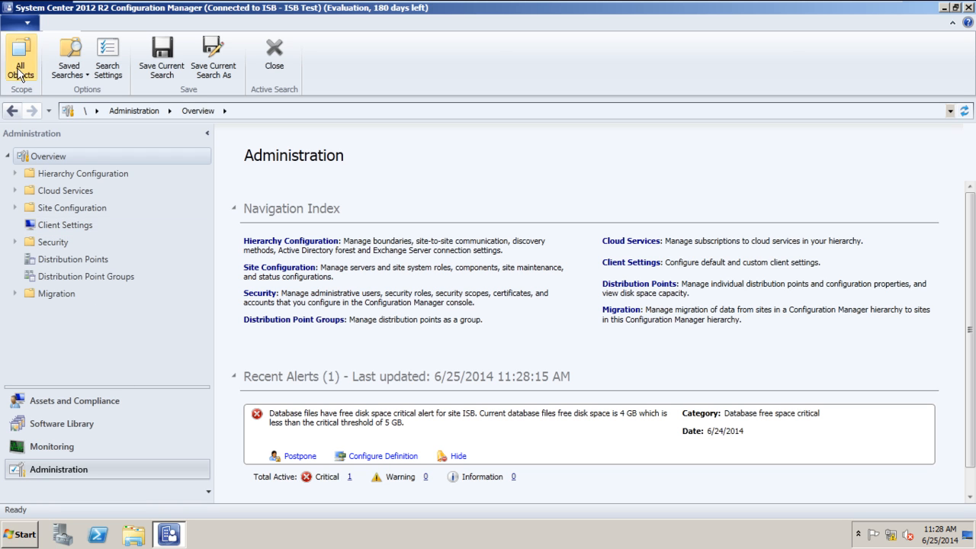
left_click(9, 156)
left_click(8, 156)
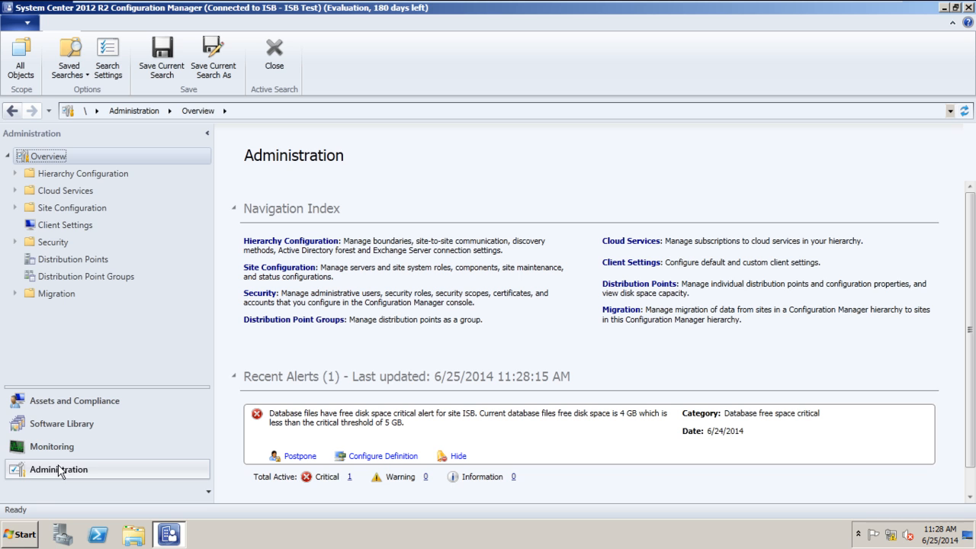
left_click(16, 174)
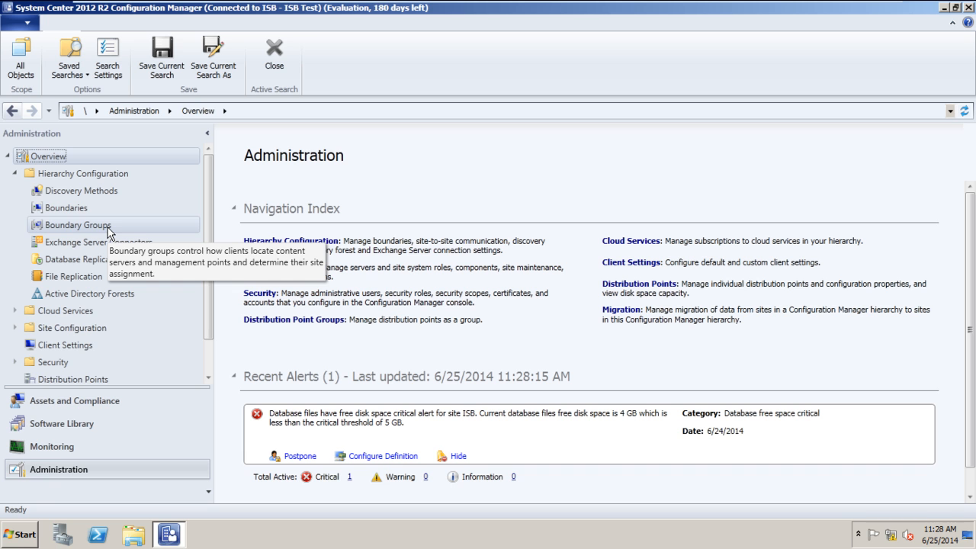
left_click(88, 210)
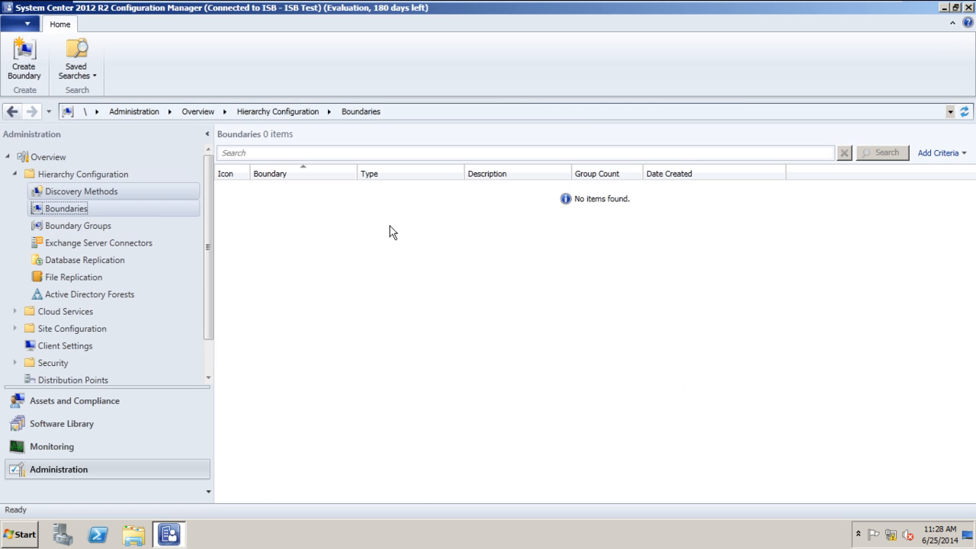
Start a new boundary with the description Our HQ and type IP subnet, and enter 192.168 as the network's first two octets.
right_click(411, 273)
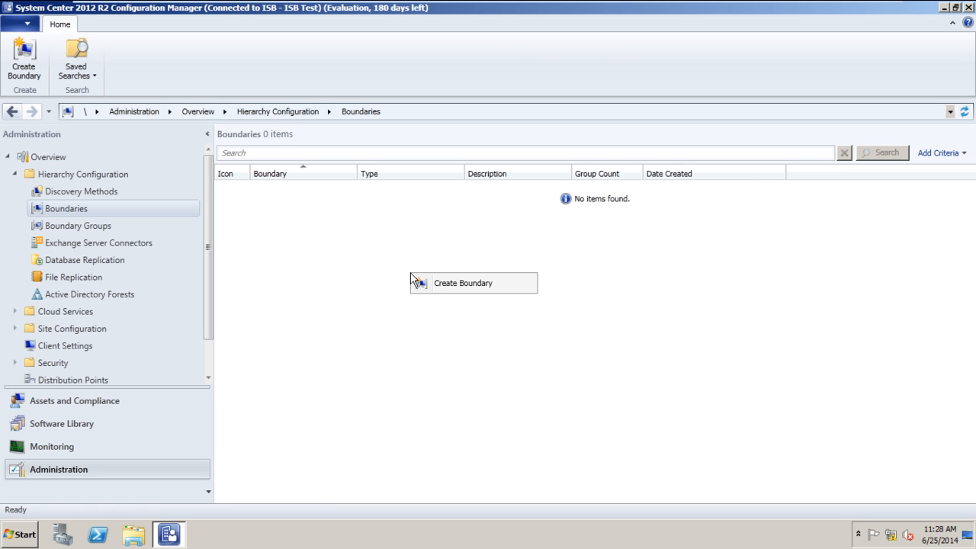
right_click(111, 210)
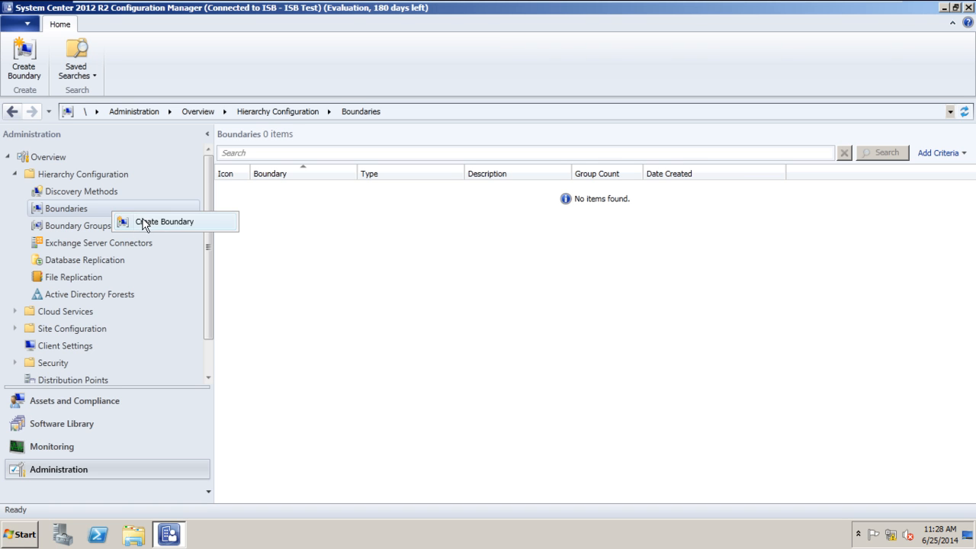
left_click(147, 222)
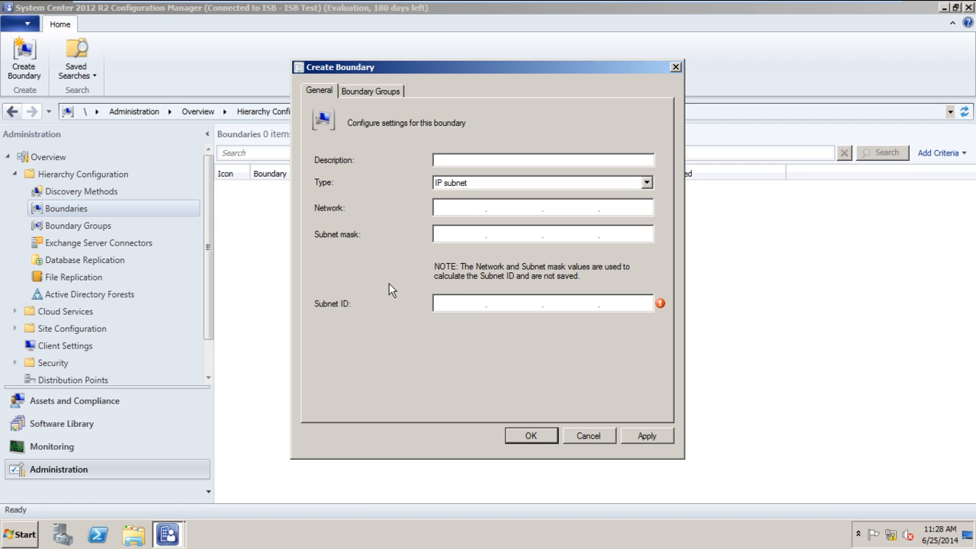
type("Our HQ")
left_click(646, 182)
left_click(626, 192)
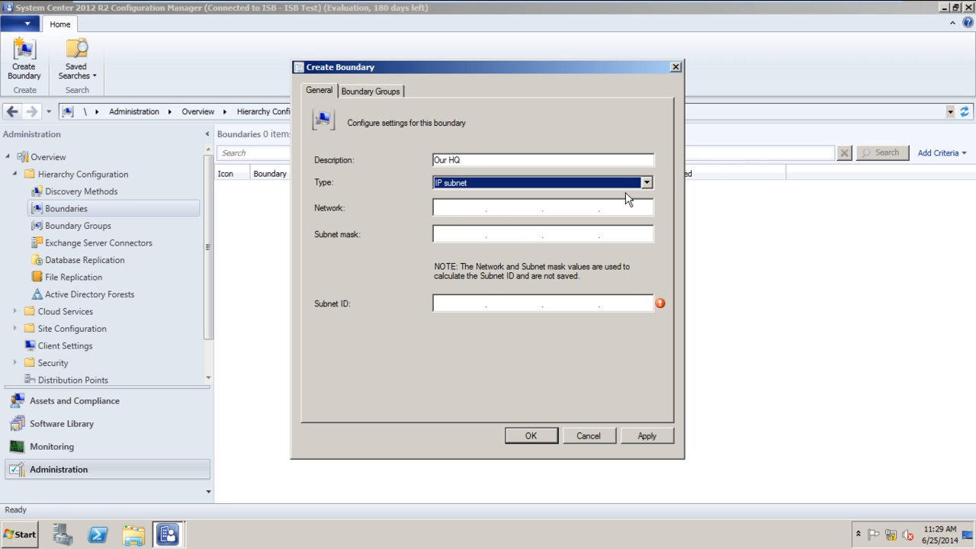
left_click(464, 206)
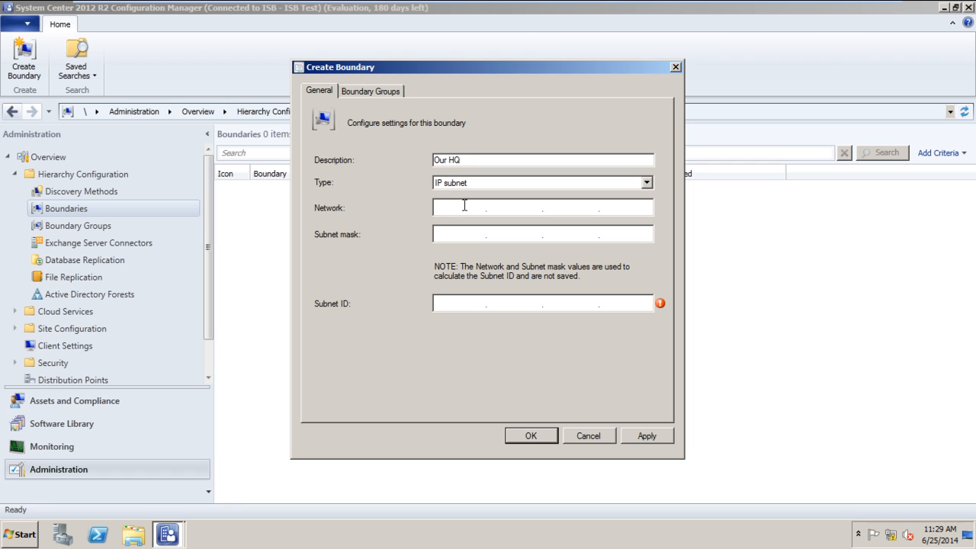
type("192.168..")
Run ipconfig in a Command Prompt to check the server's IPv4 address and subnet mask, and close the prompt.
left_click(22, 534)
left_click(75, 217)
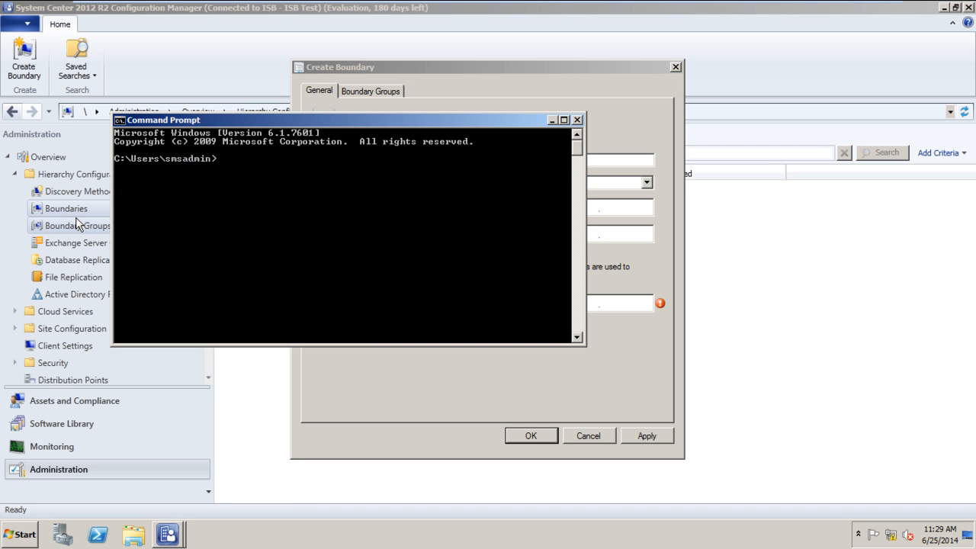
type("ipcon")
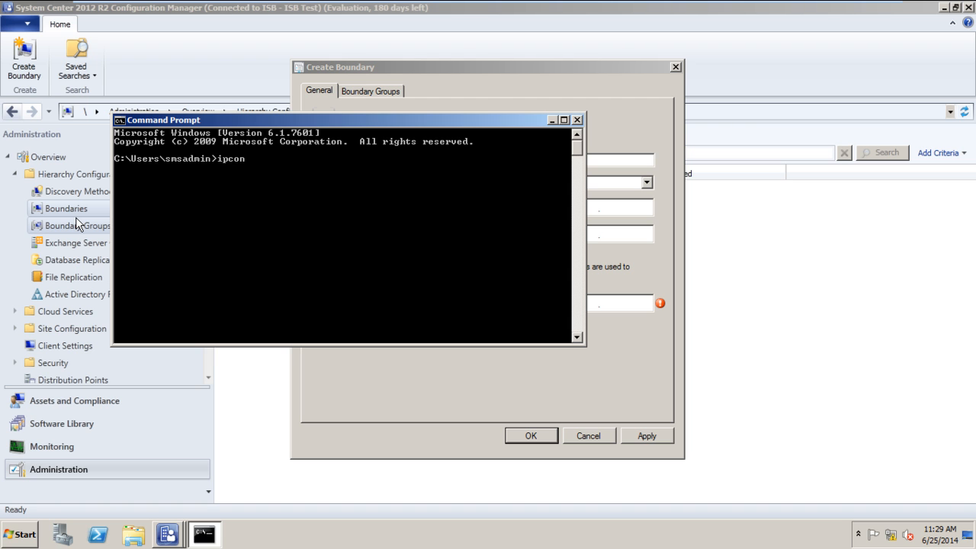
type("fig")
key("Return")
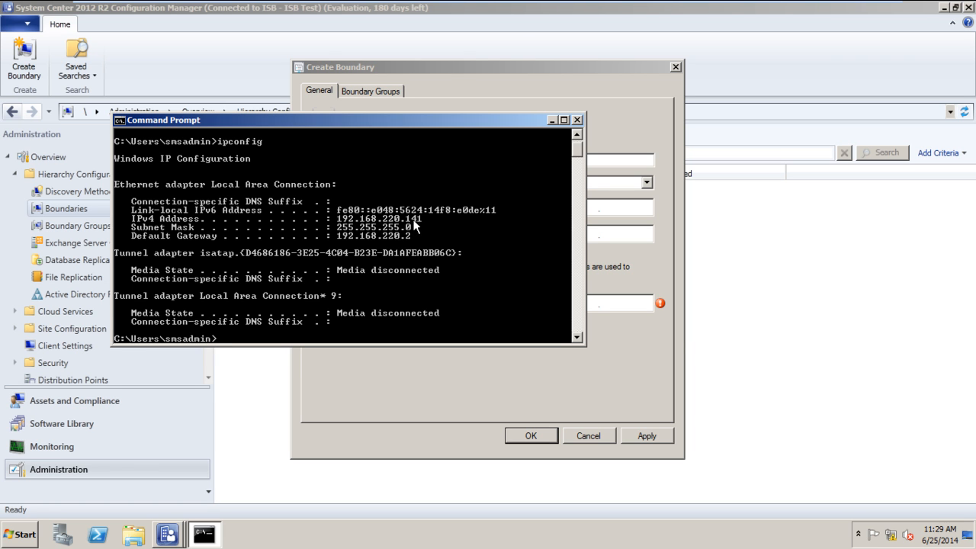
left_click(577, 120)
Complete the boundary's network as 192.168.220.0 with subnet mask 255.255.255.0, save it and select it in the list.
type("220.0")
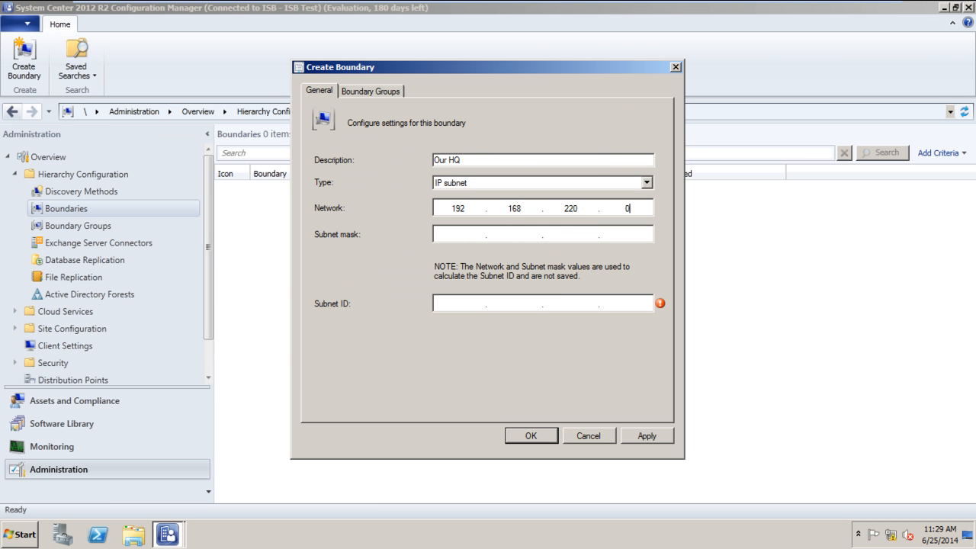
left_click(467, 235)
type("255.255.255.0")
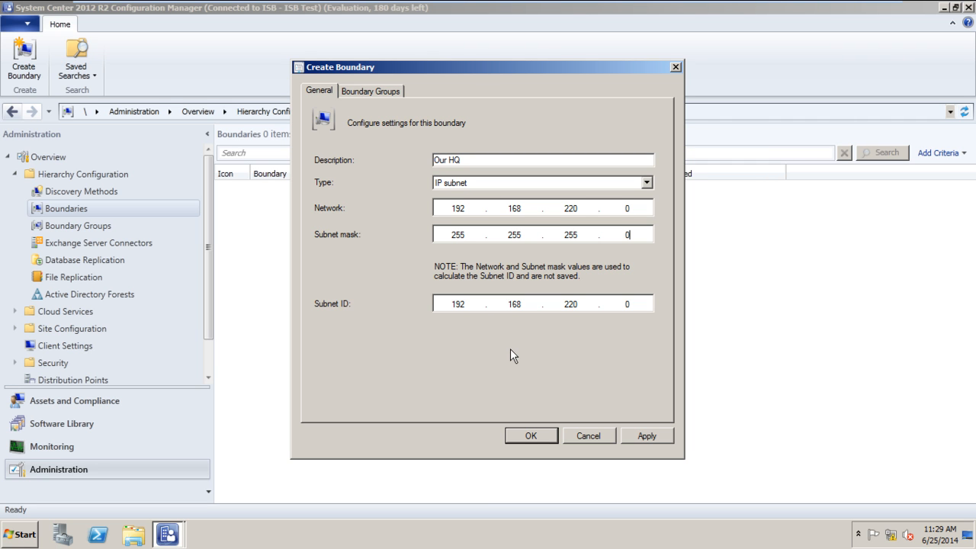
left_click(528, 434)
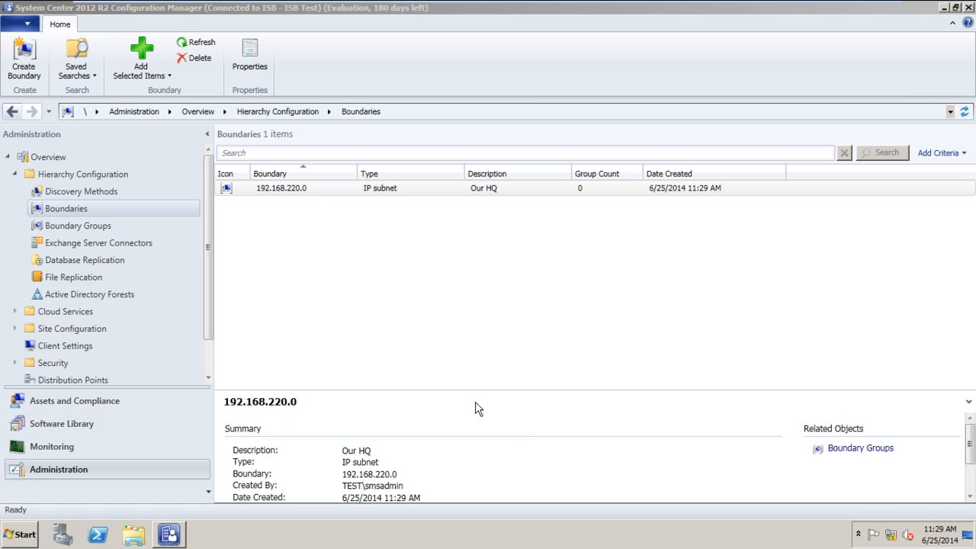
left_click(303, 193)
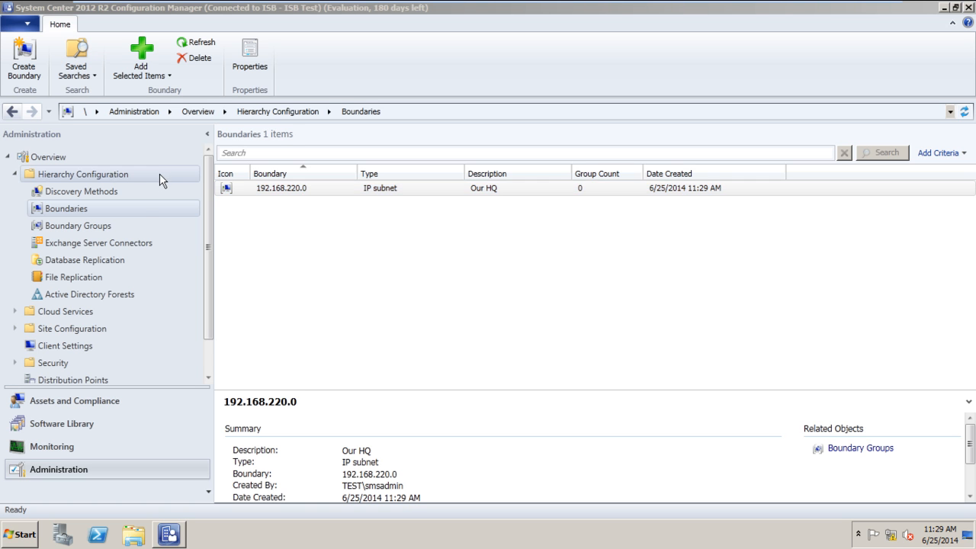
Start a new boundary group named HQ Boundary Group and add the 192.168.220.0 boundary to it.
left_click(107, 229)
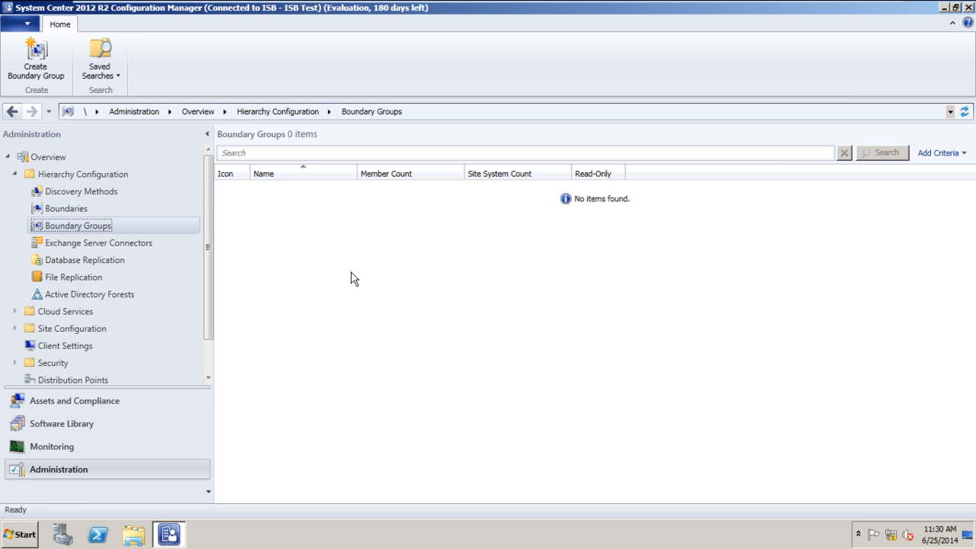
right_click(332, 247)
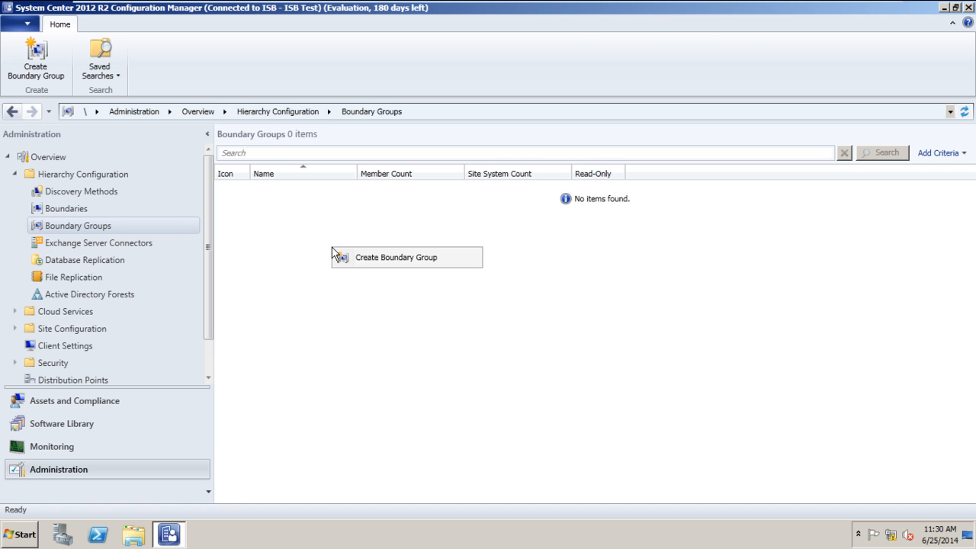
left_click(364, 258)
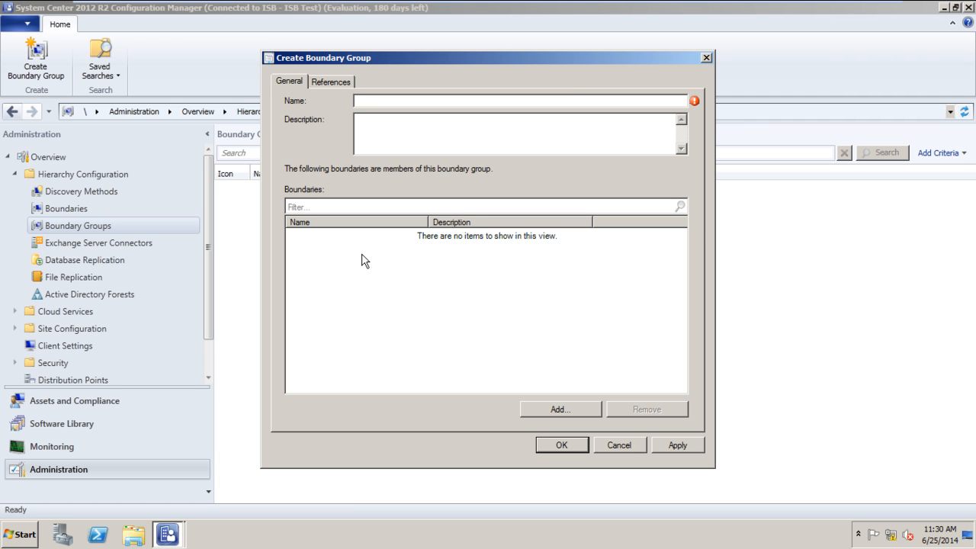
type("HQ Boundary Group")
left_click(558, 411)
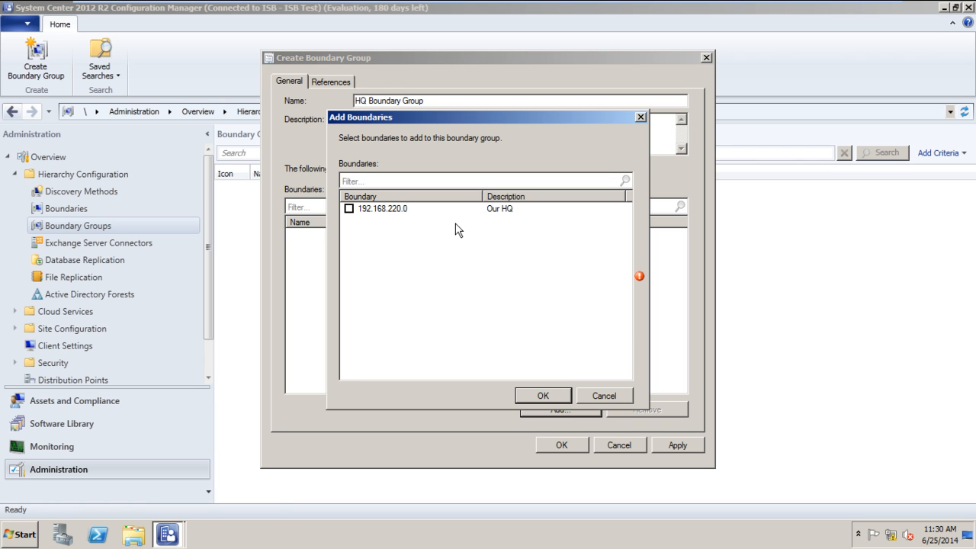
left_click(349, 209)
left_click(540, 396)
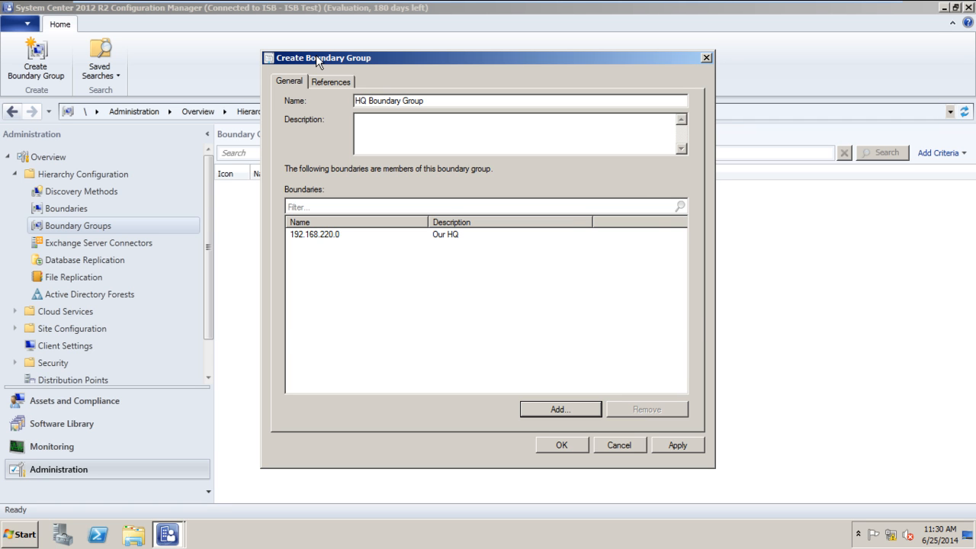
Enable the boundary group for site assignment with ISB-ISB Test as the assigned site.
left_click(327, 82)
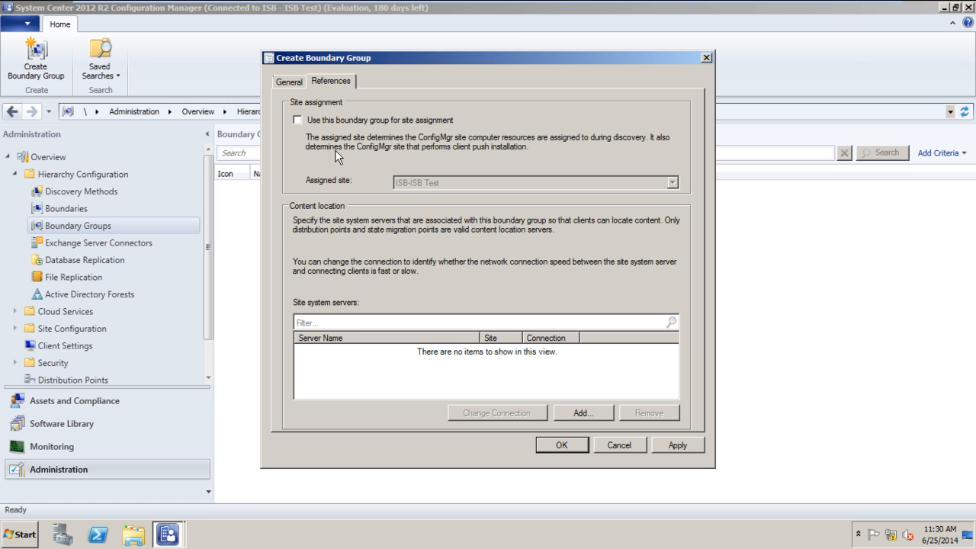
left_click(299, 122)
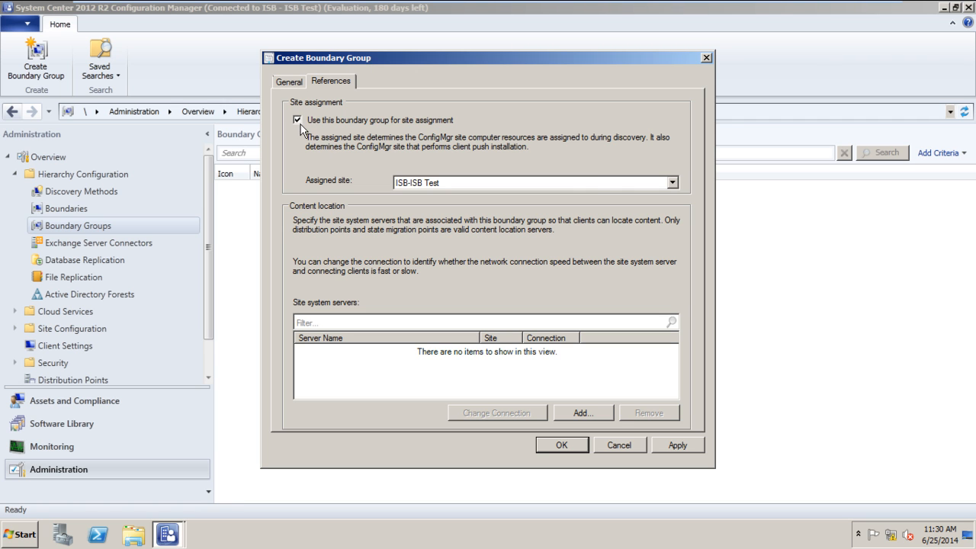
left_click(675, 184)
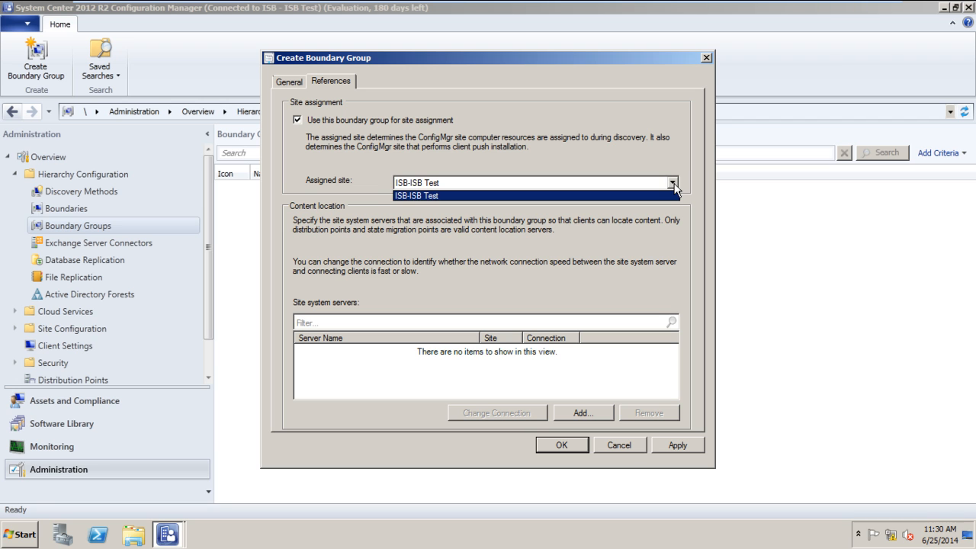
left_click(675, 187)
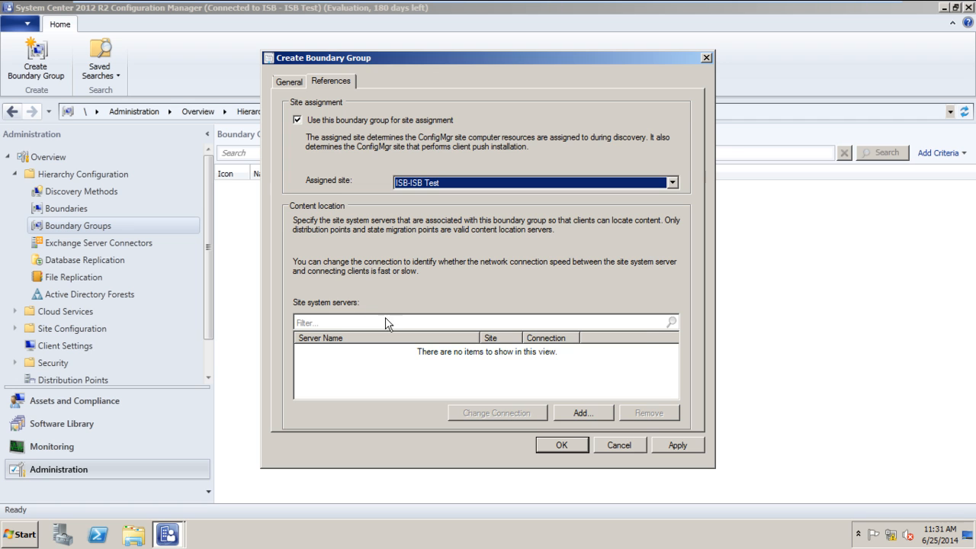
Add \\sccm-Server.test.com as the group's site system server for content location and save the boundary group.
left_click(579, 412)
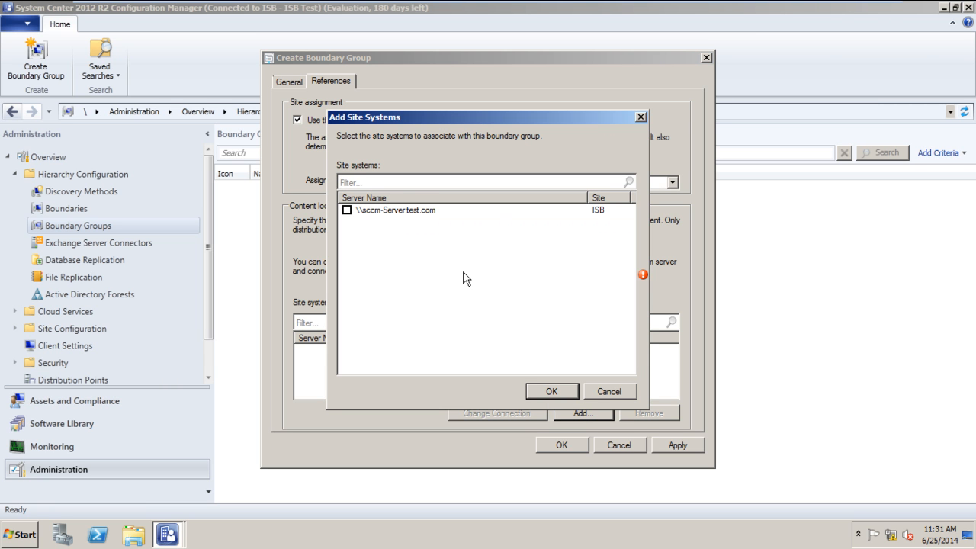
left_click(347, 209)
left_click(549, 392)
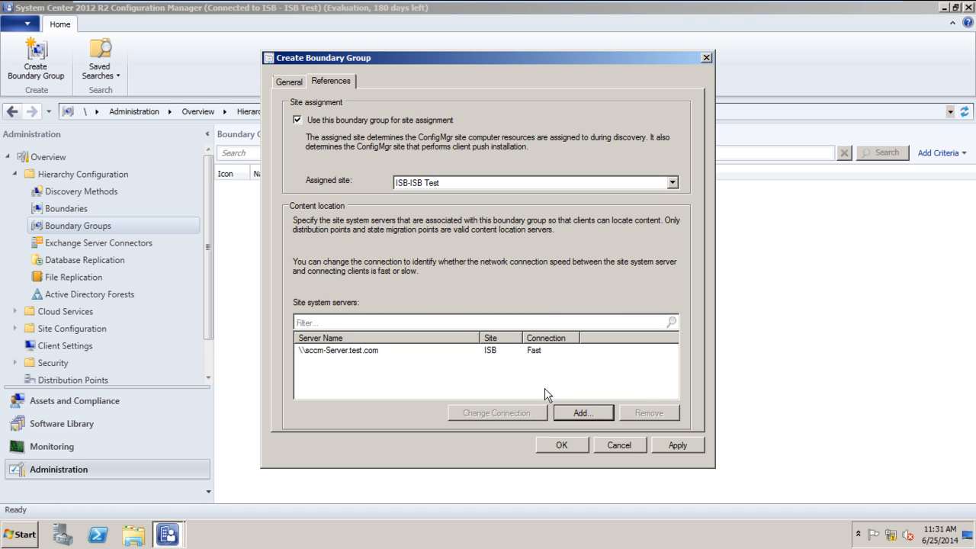
left_click(580, 443)
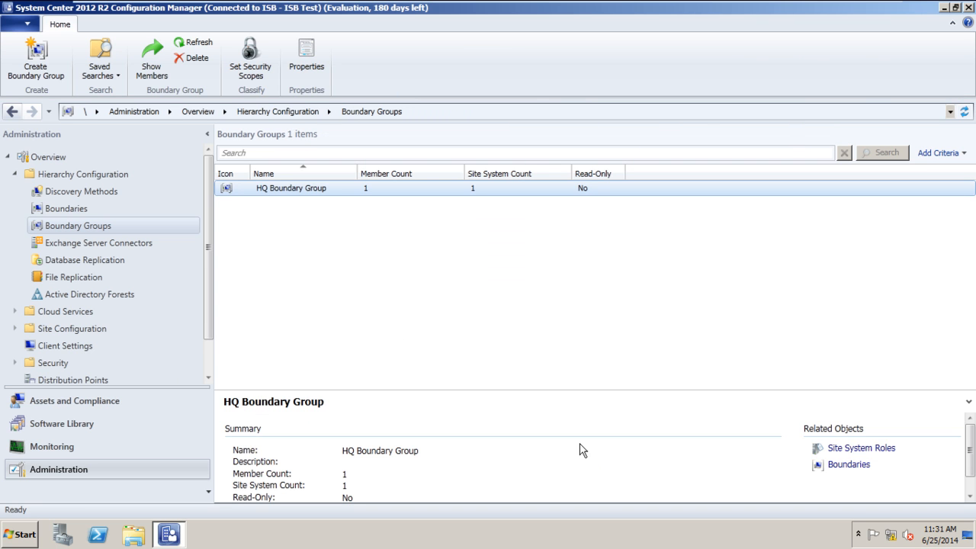
Examine the 192.168.220.0 boundary's site systems and boundary group membership, and return to the list of boundary groups.
left_click(69, 209)
left_click(281, 188)
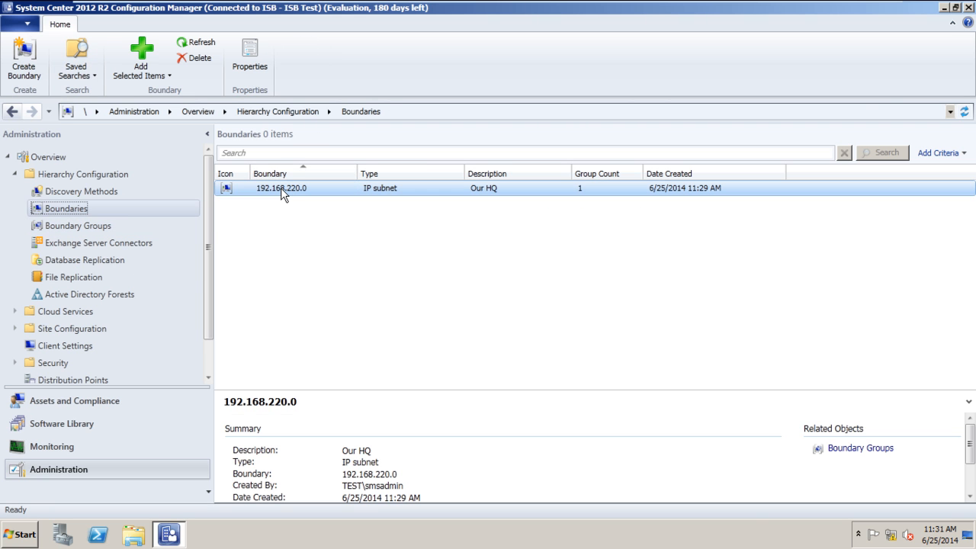
right_click(281, 187)
left_click(313, 255)
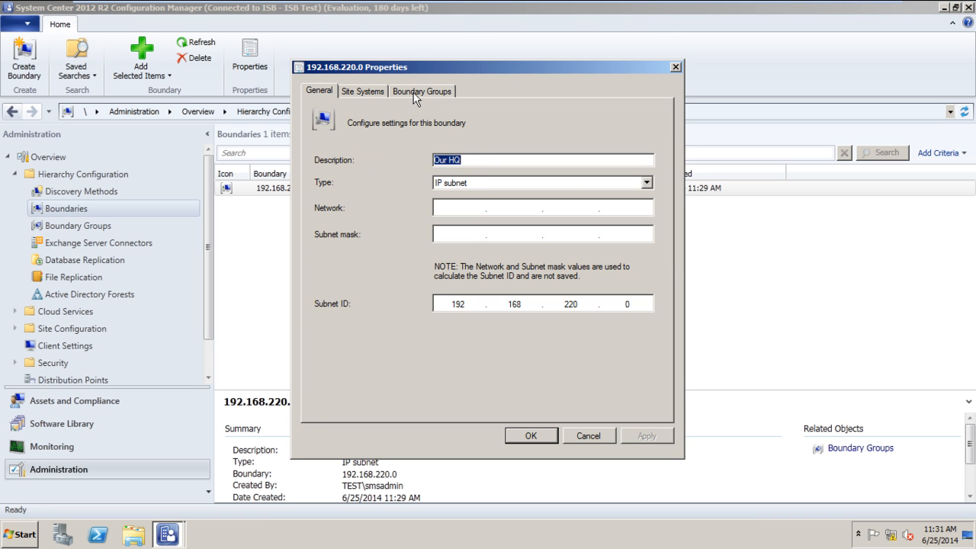
left_click(364, 92)
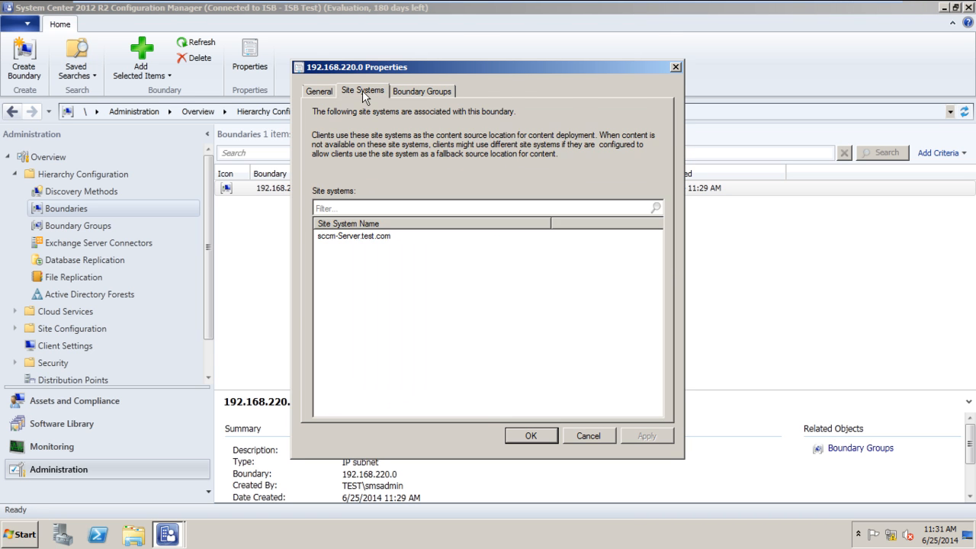
left_click(422, 90)
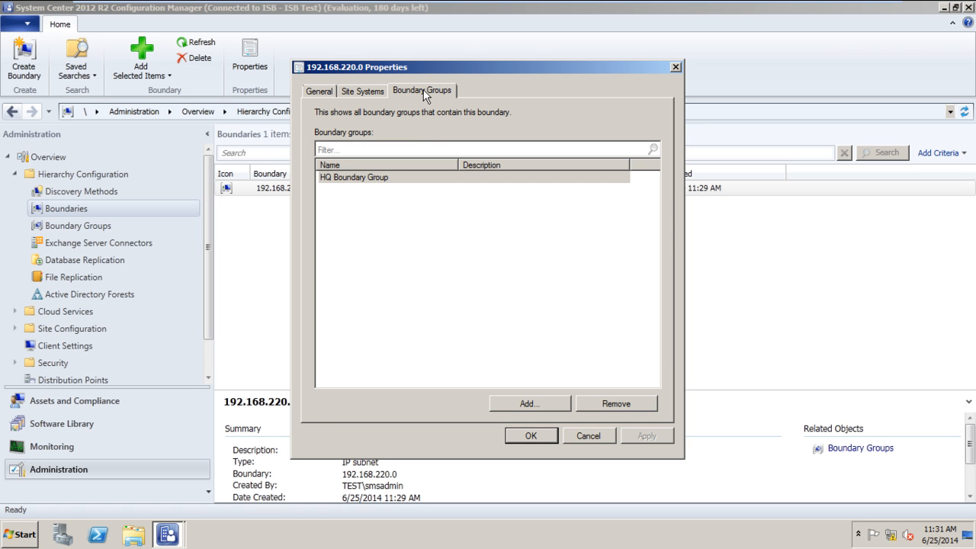
left_click(589, 435)
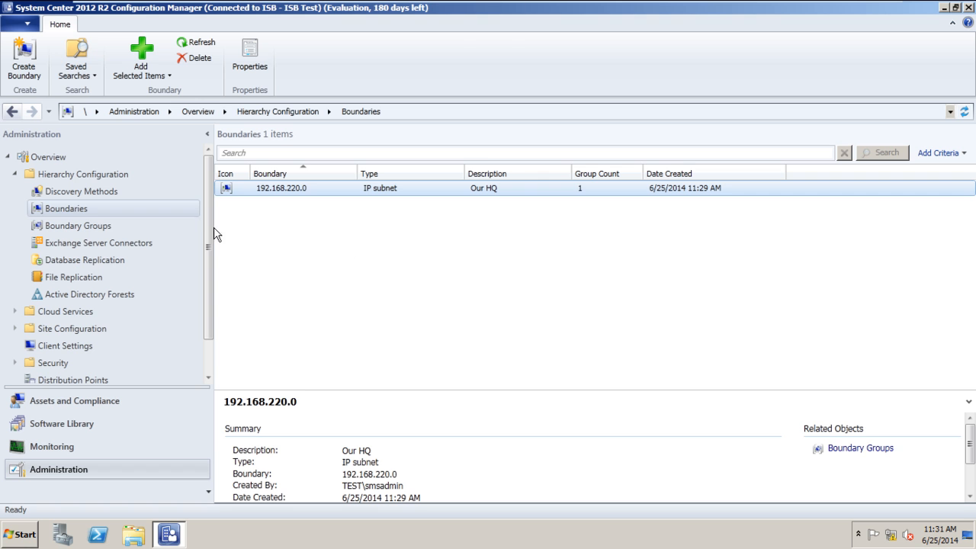
left_click(121, 229)
left_click(103, 208)
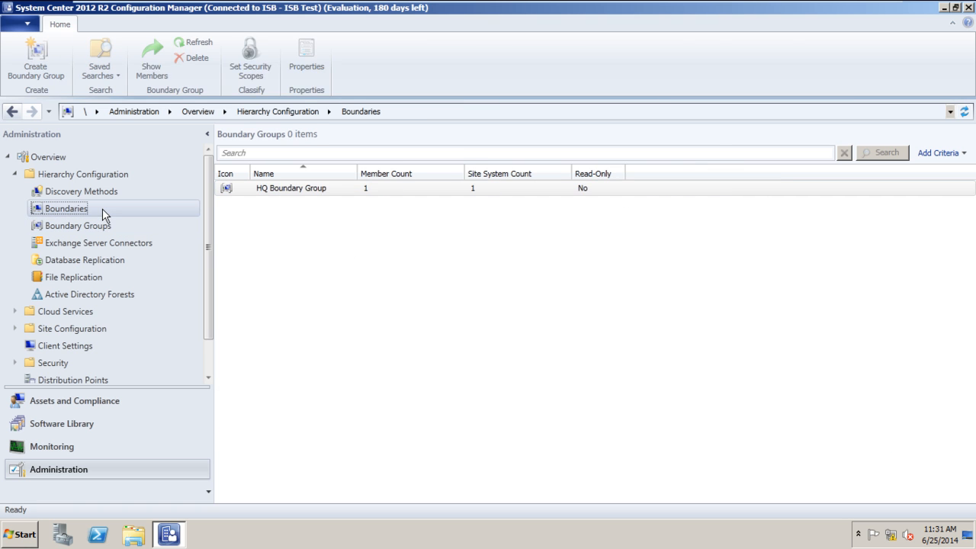
left_click(110, 225)
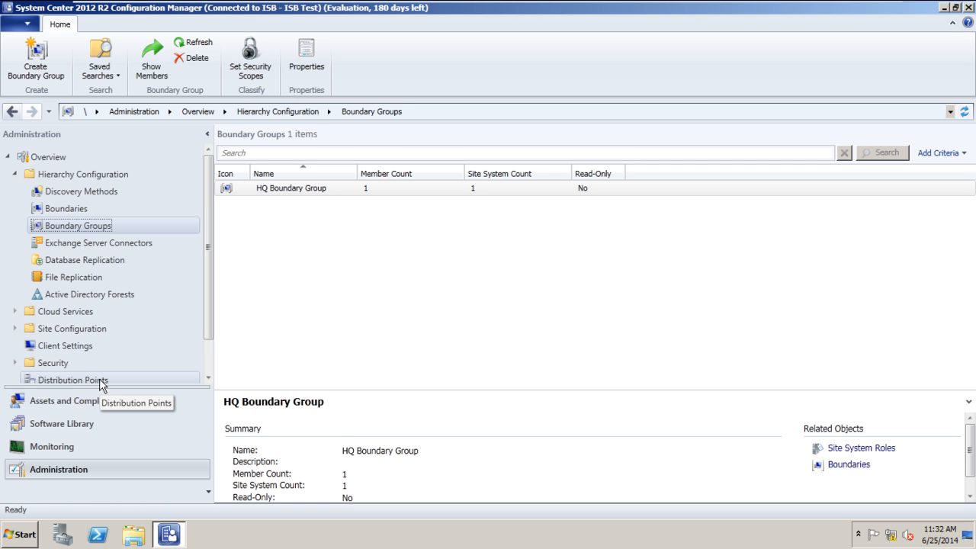
Enable Active Directory Forest Discovery without automatic boundary creation and have full discovery run as soon as possible.
left_click(81, 191)
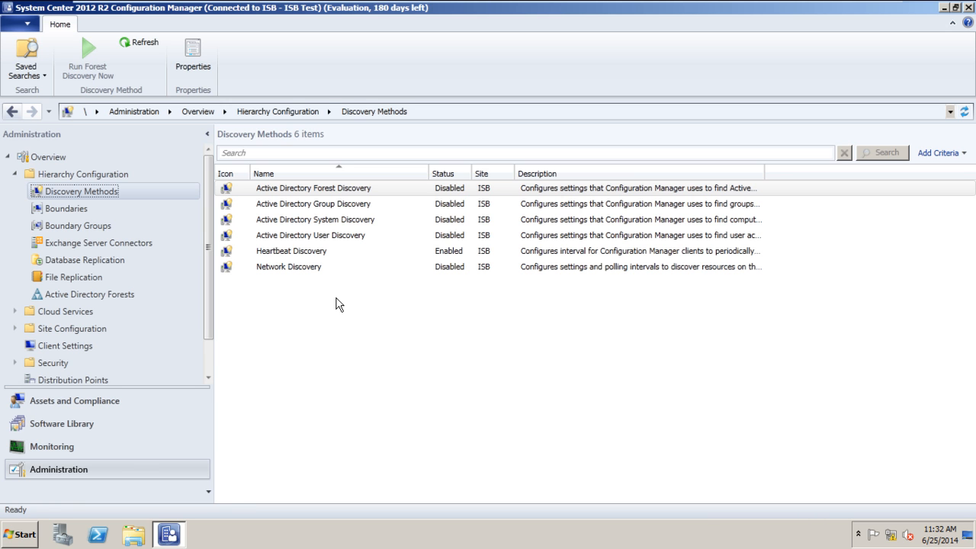
left_click(371, 191)
double_click(372, 190)
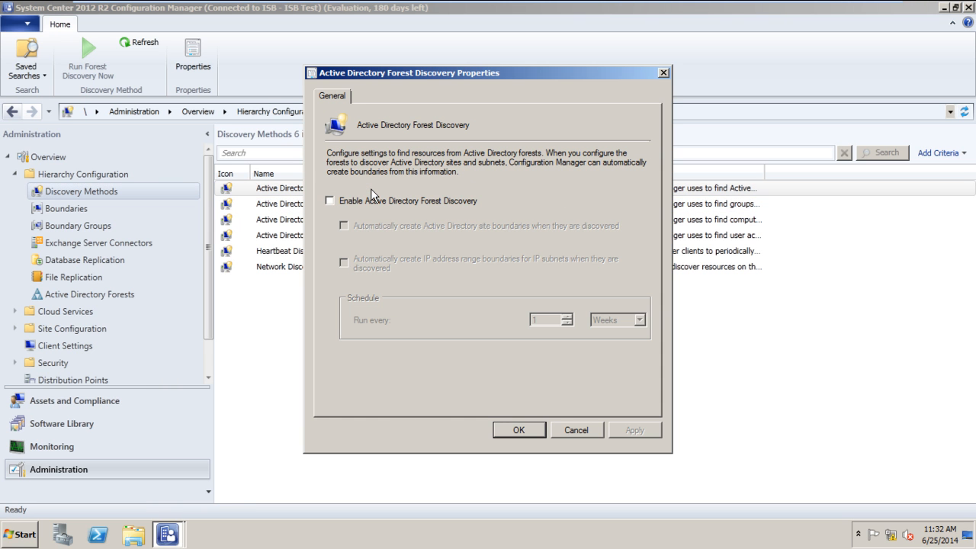
left_click(371, 199)
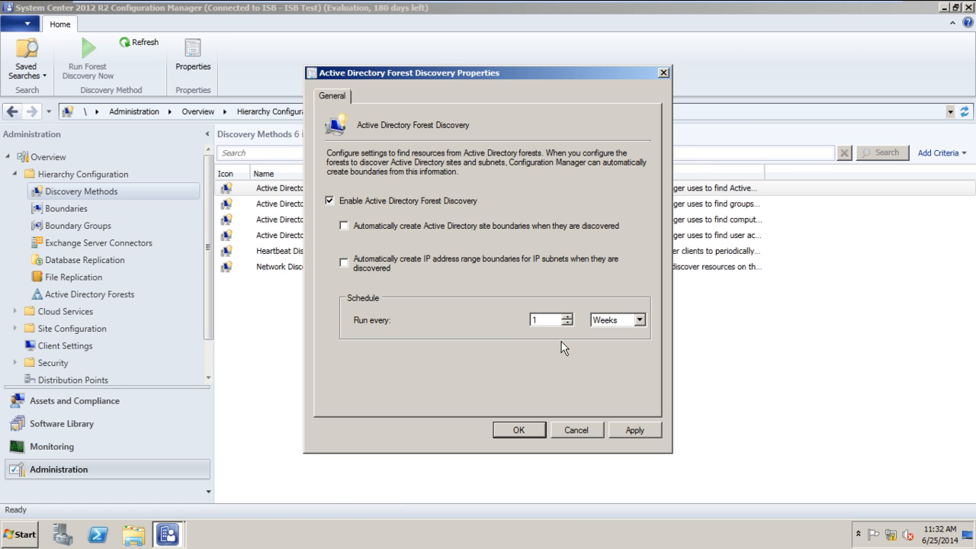
left_click(520, 430)
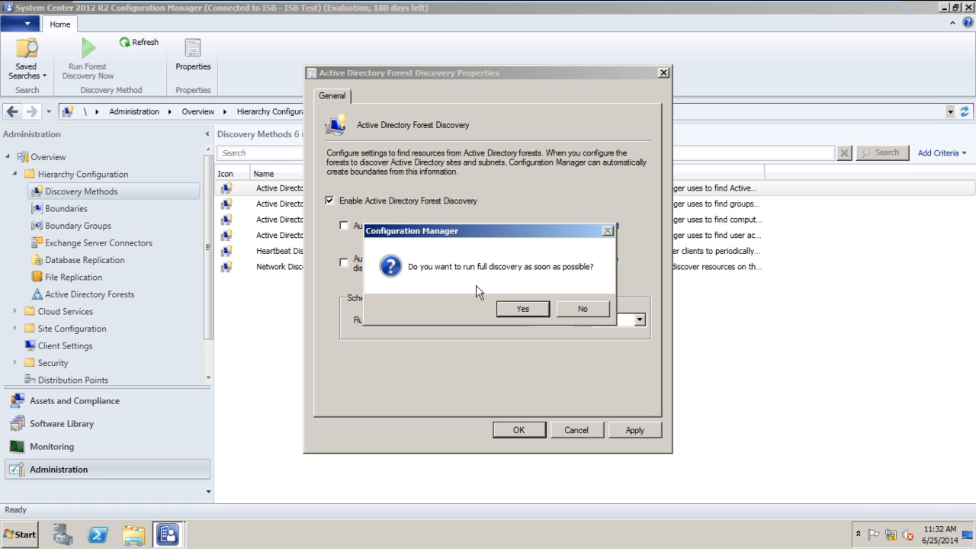
left_click(523, 309)
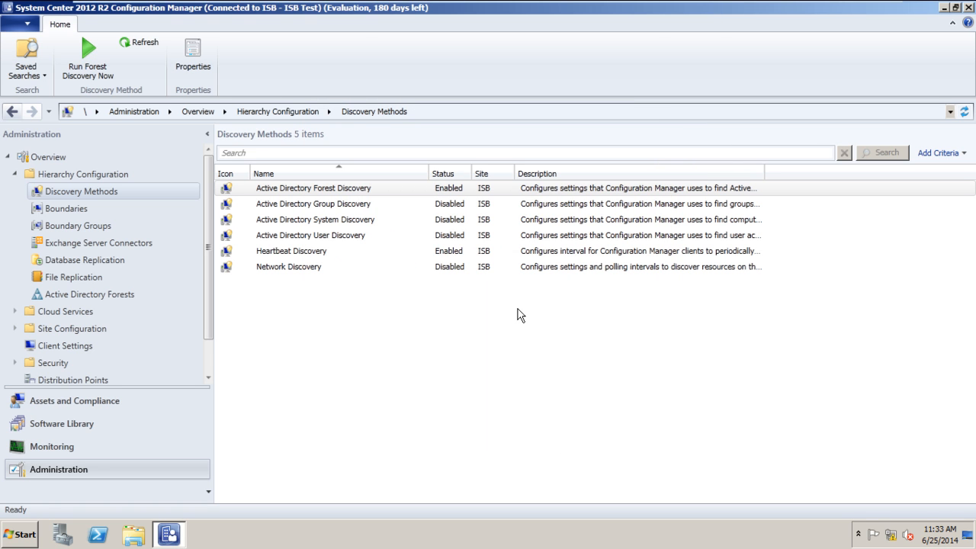
left_click(458, 196)
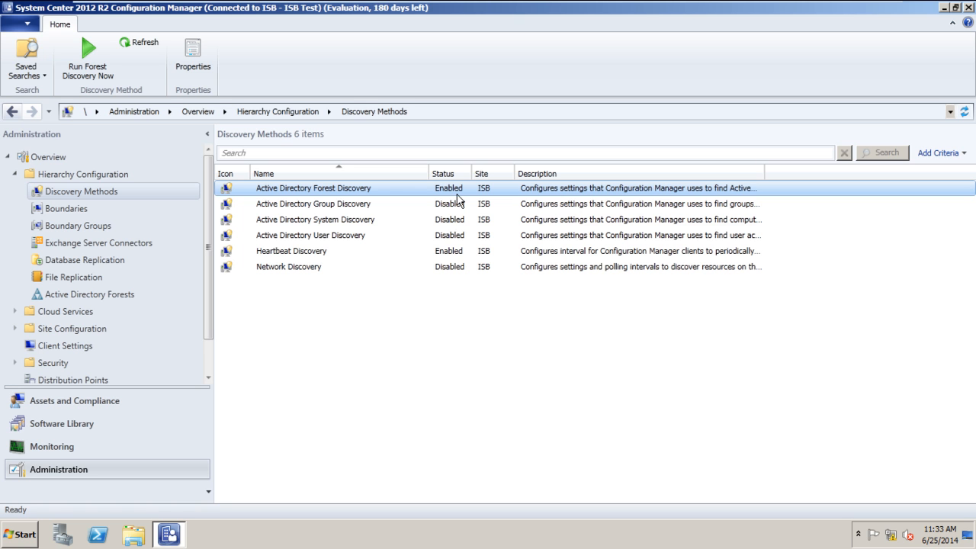
Enable Active Directory System Discovery and add the test domain root, LDAP://DC=test,DC=com, as a recursively searched container using the site server's computer account.
double_click(371, 224)
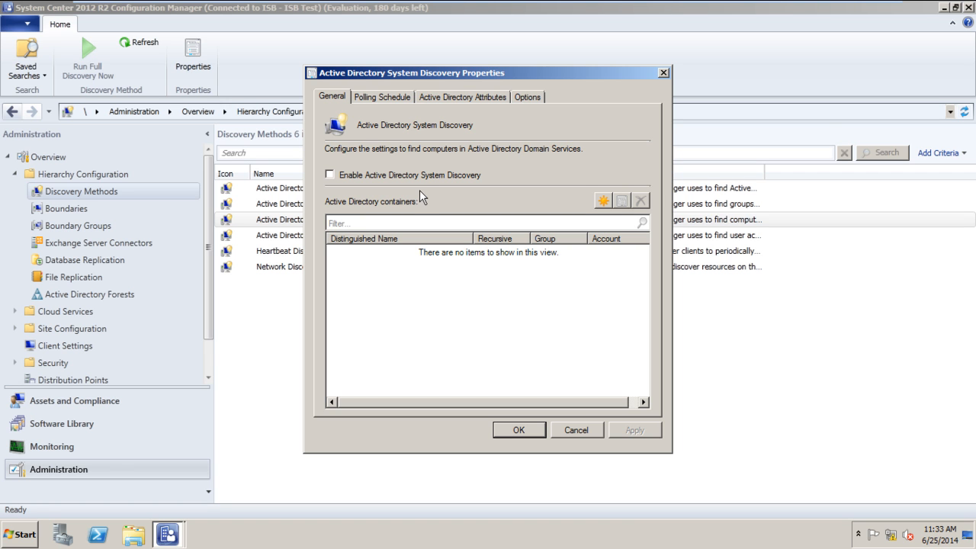
left_click(409, 176)
left_click(604, 201)
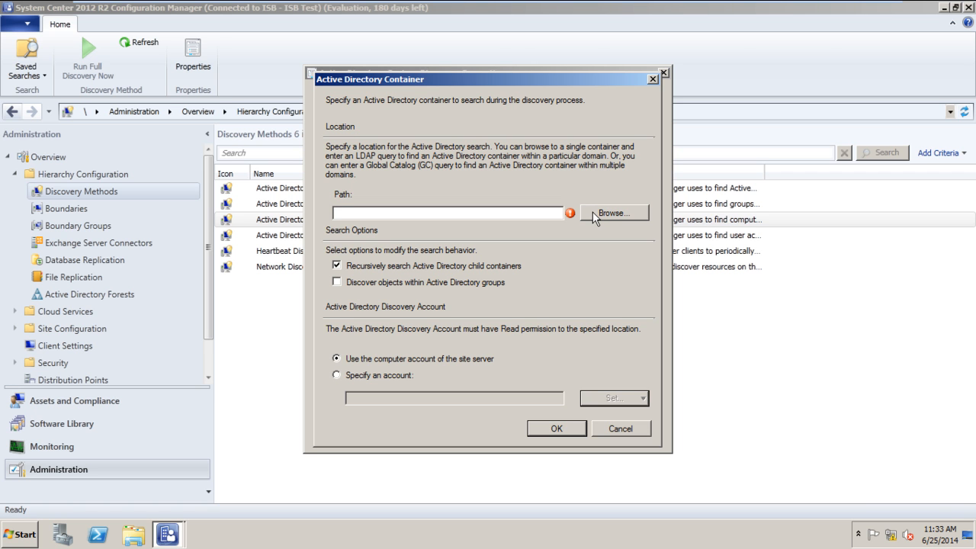
left_click(593, 212)
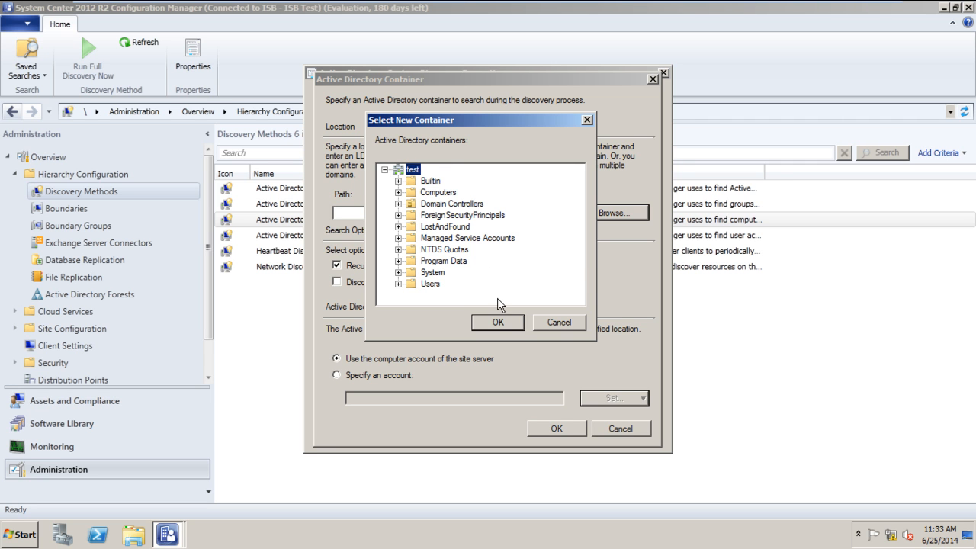
left_click(497, 322)
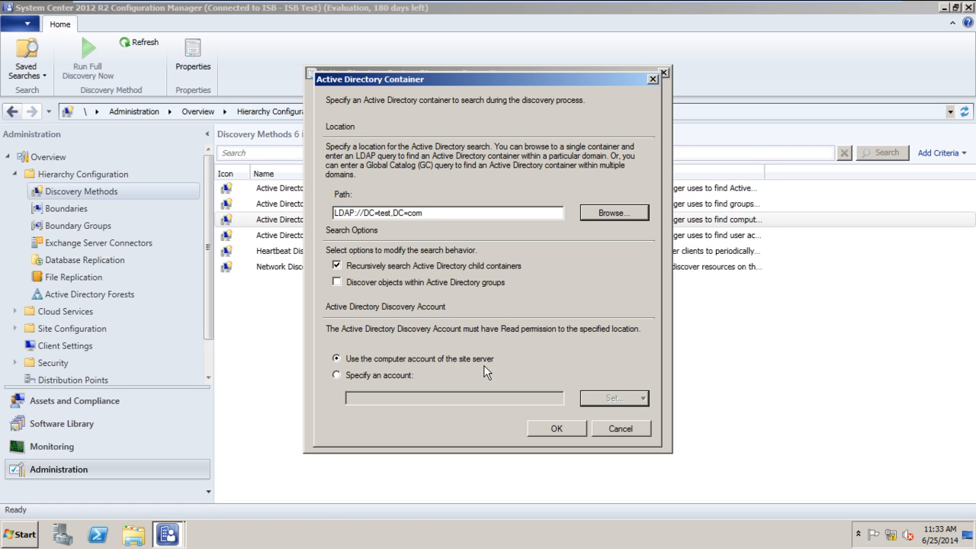
left_click(557, 428)
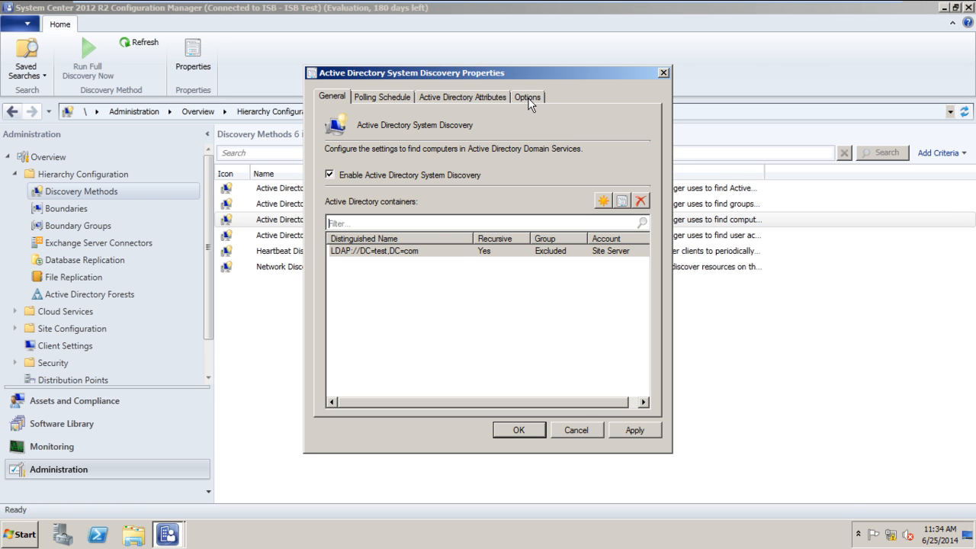
Limit system discovery to computers that have logged on to the domain and updated their computer account password within 90 days.
left_click(527, 98)
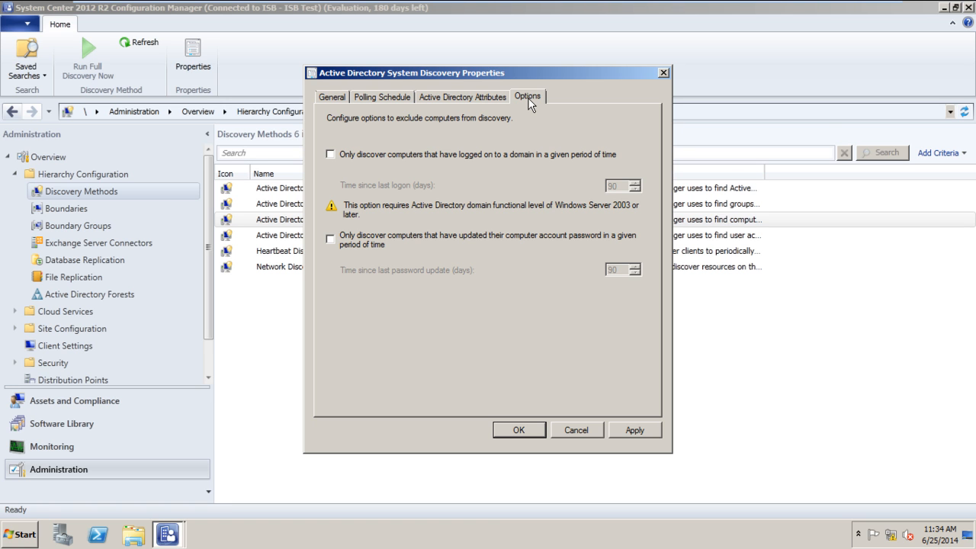
left_click(506, 156)
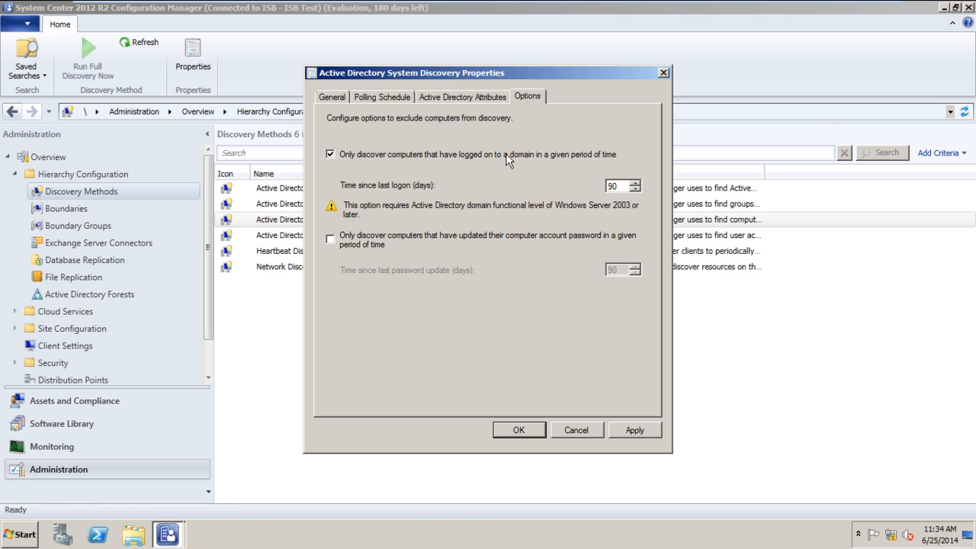
left_click(465, 239)
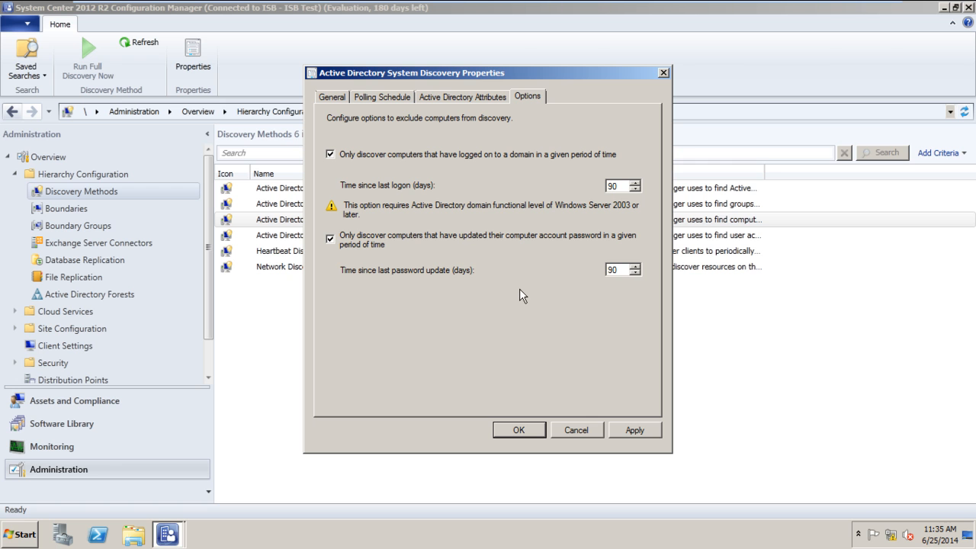
Review the system discovery polling schedule and attributes, and save the settings with full discovery run as soon as possible.
left_click(367, 98)
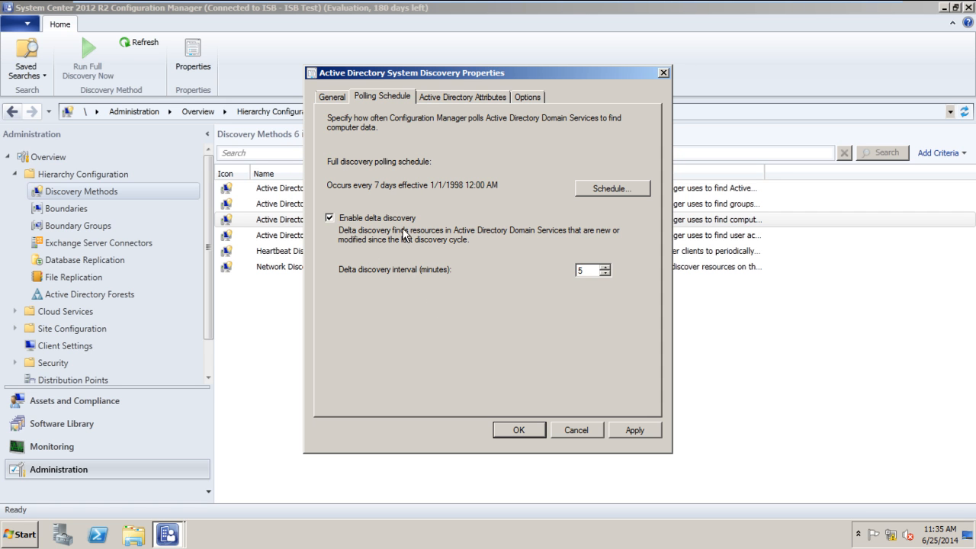
left_click(455, 100)
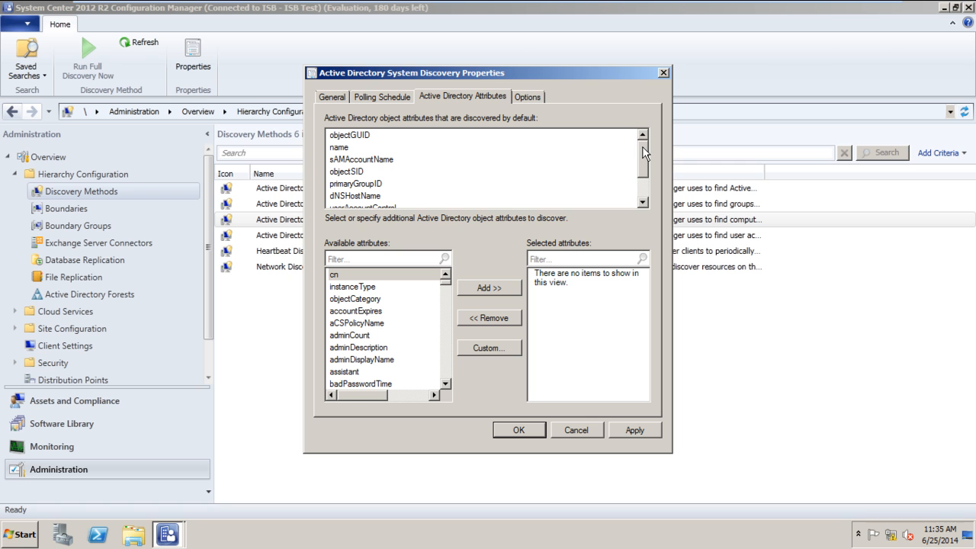
left_click_drag(643, 151, 643, 168)
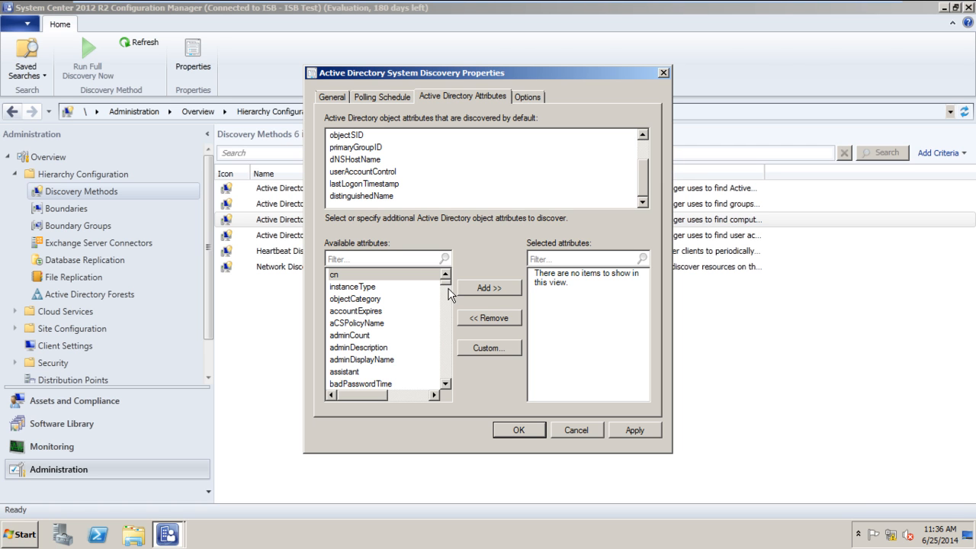
left_click_drag(448, 281, 448, 310)
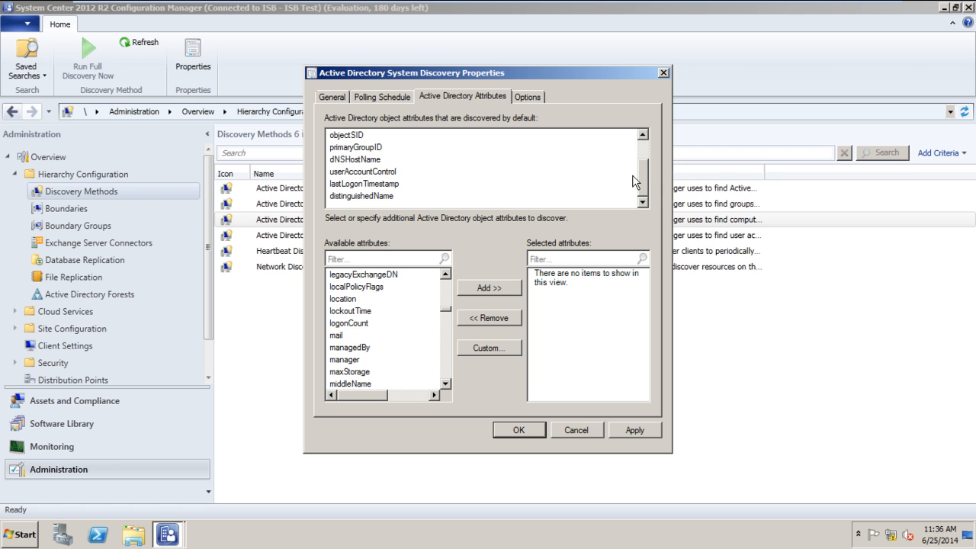
mouse_move(644, 183)
left_mouse_down()
mouse_move(644, 171)
mouse_move(643, 198)
left_mouse_up()
left_click(532, 431)
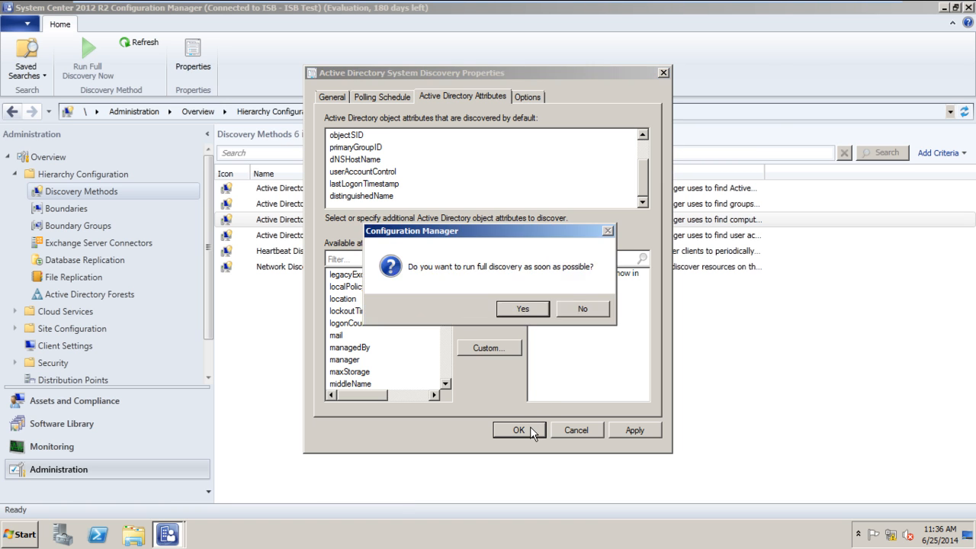
left_click(518, 309)
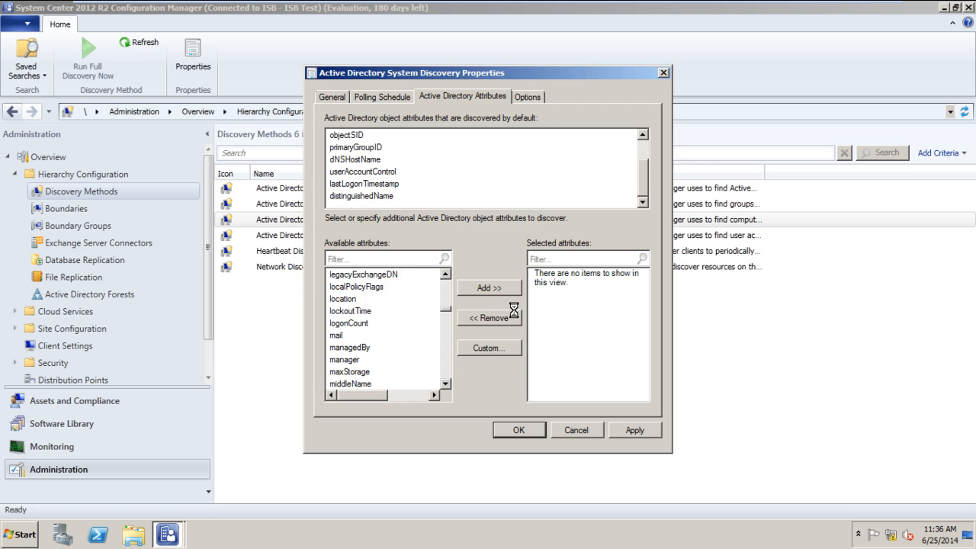
left_click(399, 217)
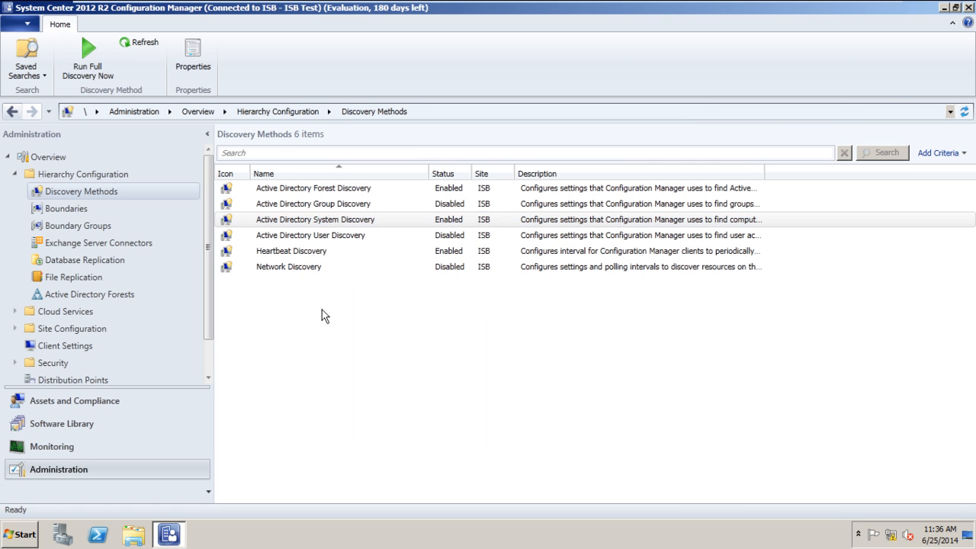
Examine the discovered devices in Assets and Compliance and the actions available for the device list.
left_click(111, 401)
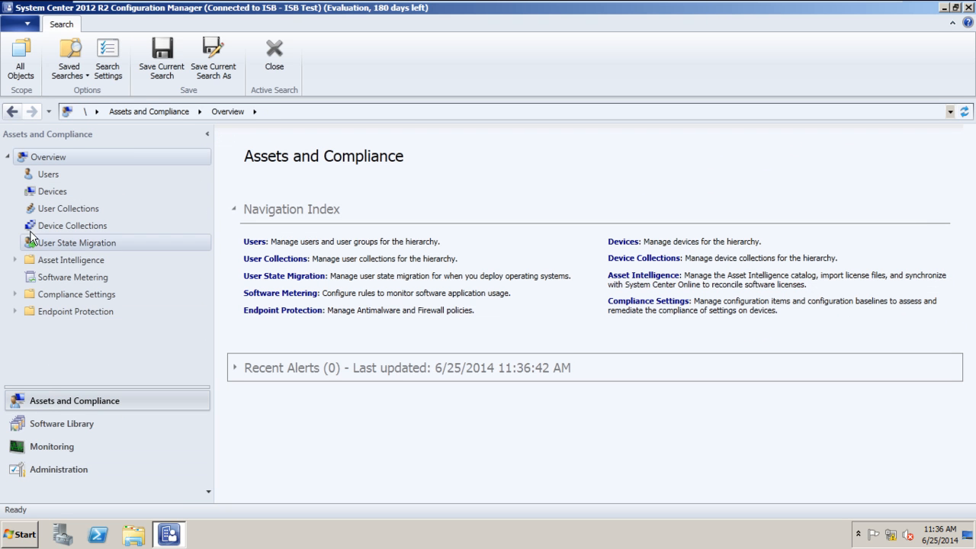
left_click(67, 190)
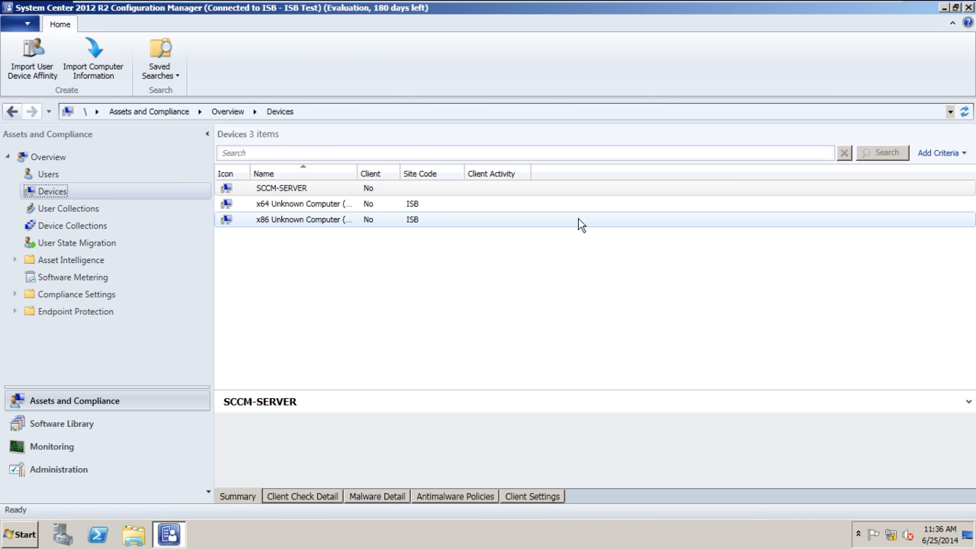
right_click(356, 260)
left_click(318, 276)
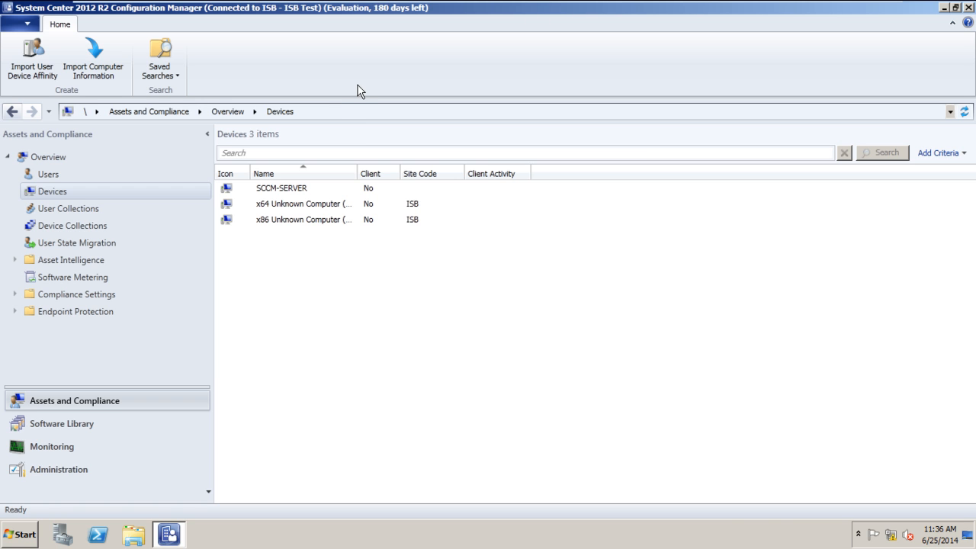
right_click(298, 287)
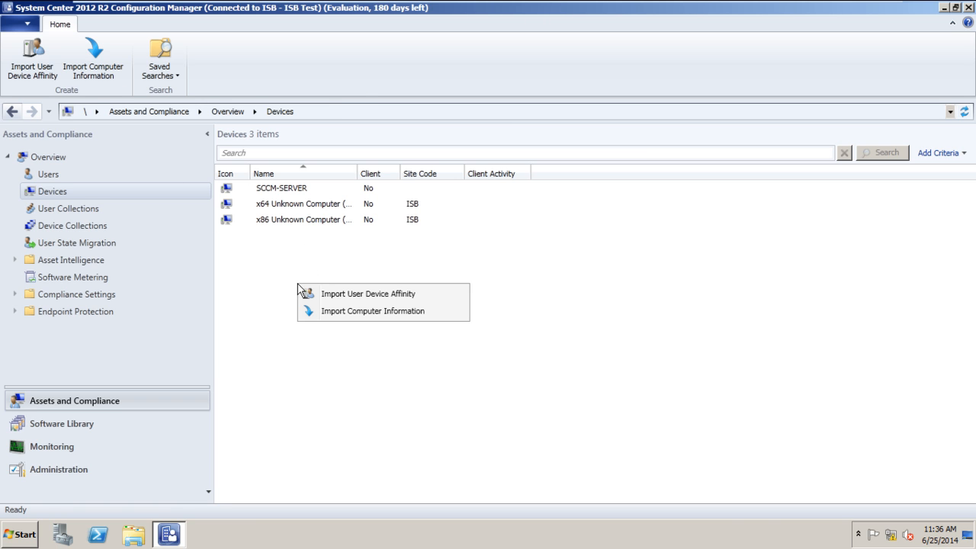
right_click(56, 189)
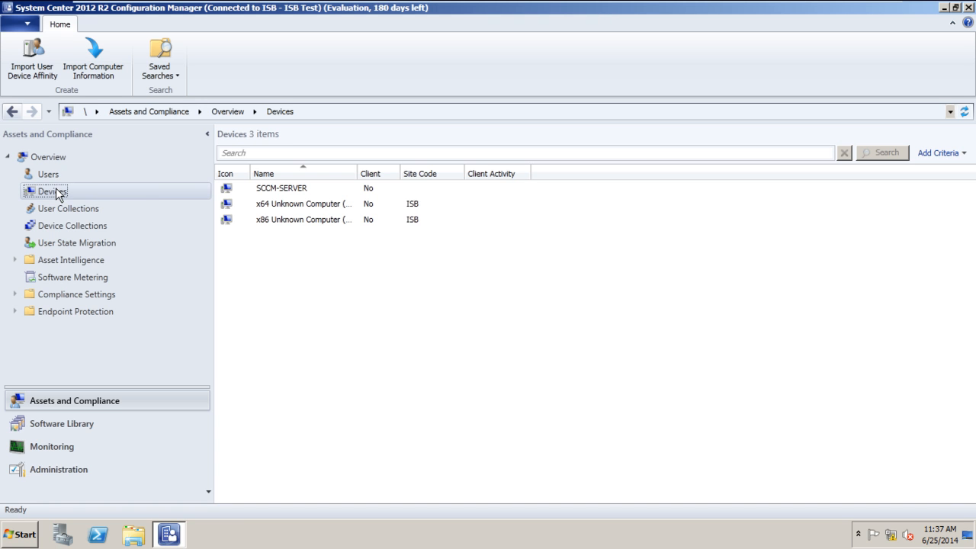
left_click(304, 307)
right_click(304, 312)
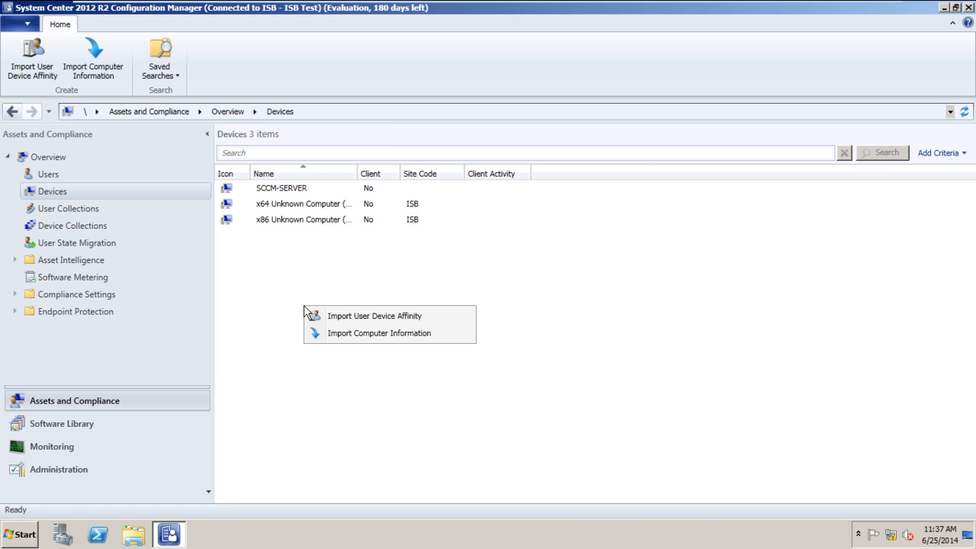
left_click(278, 292)
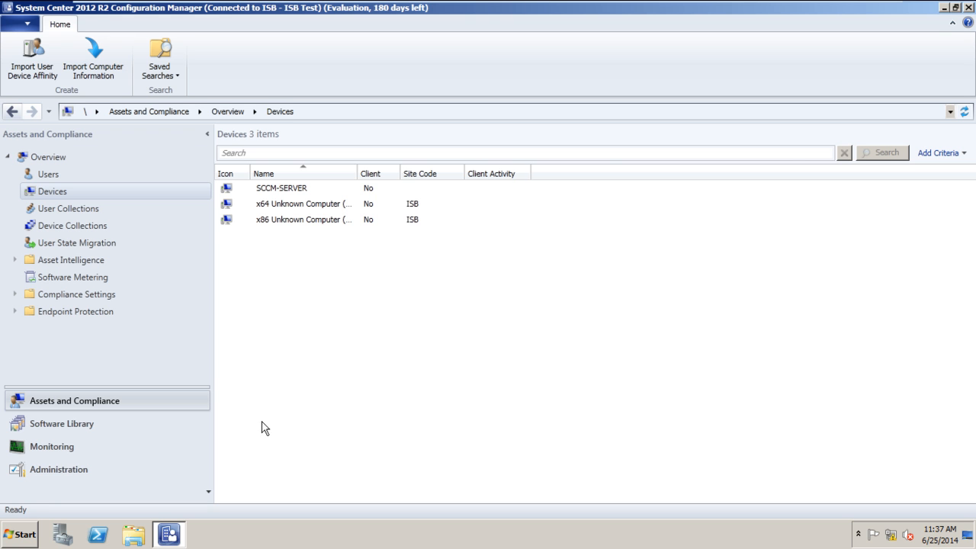
Reload the device list in Assets and Compliance and check which domain computers have been discovered.
left_click(51, 215)
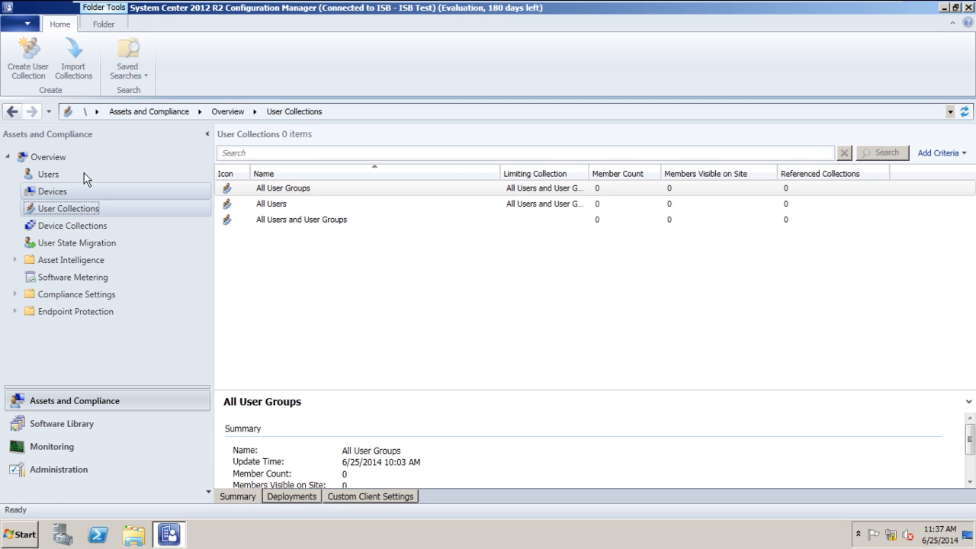
left_click(51, 193)
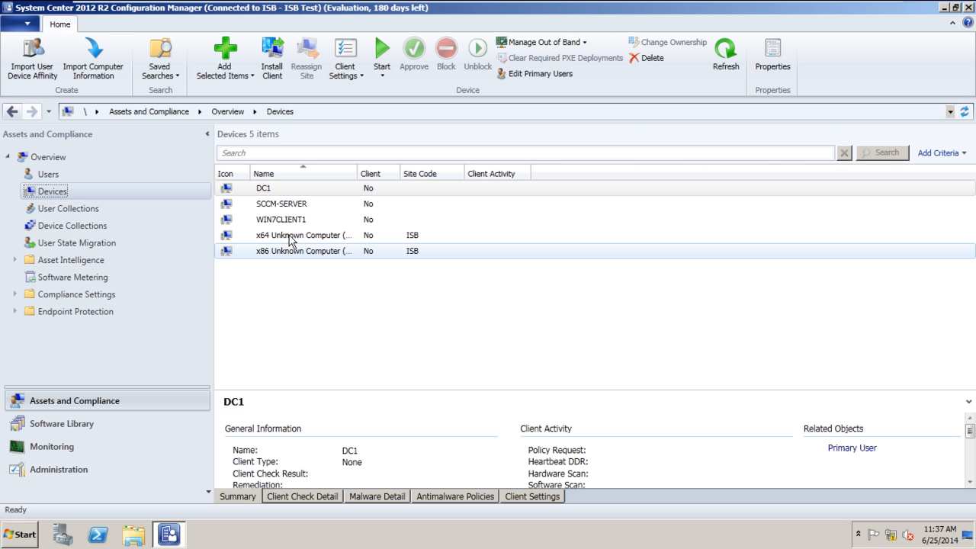
left_click(272, 193)
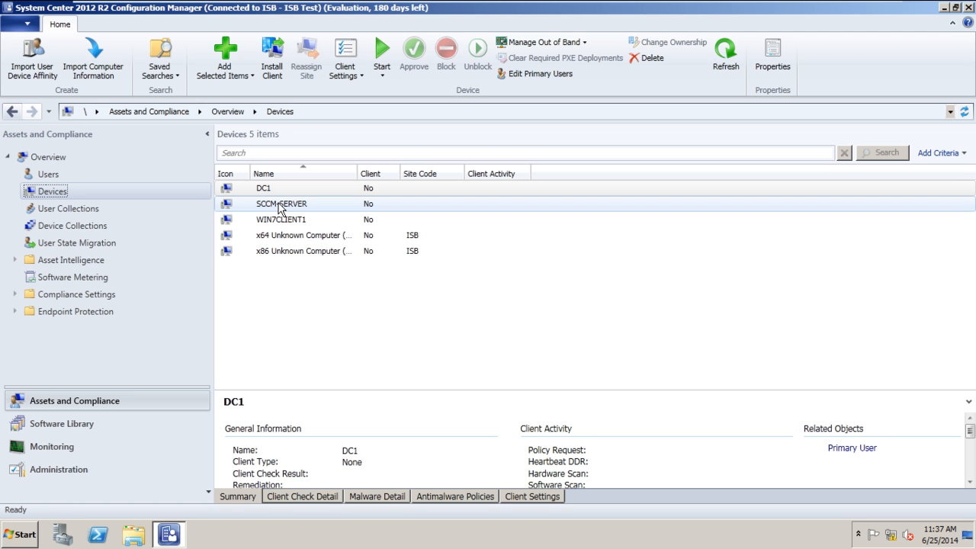
left_click(271, 192)
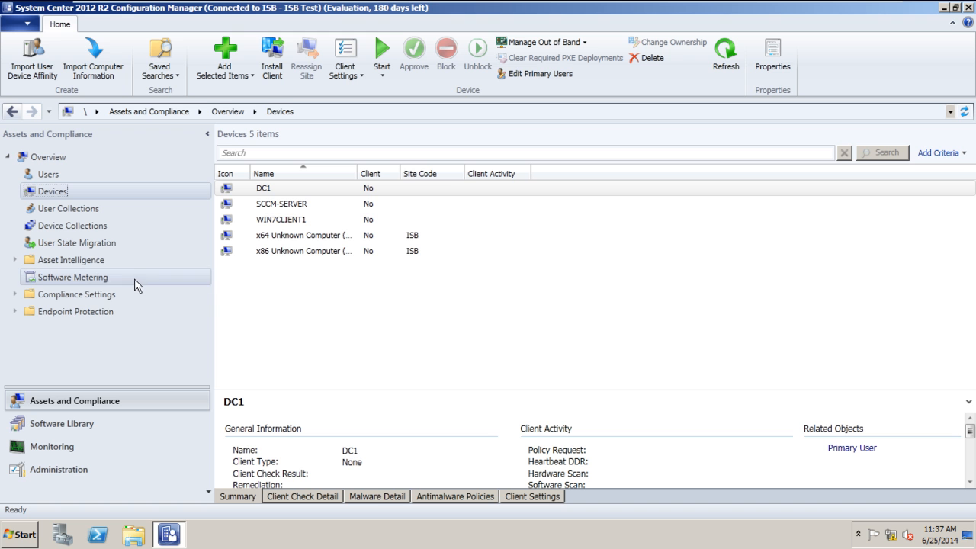
Enable Active Directory User Discovery in the discovery methods of the hierarchy configuration.
left_click(69, 469)
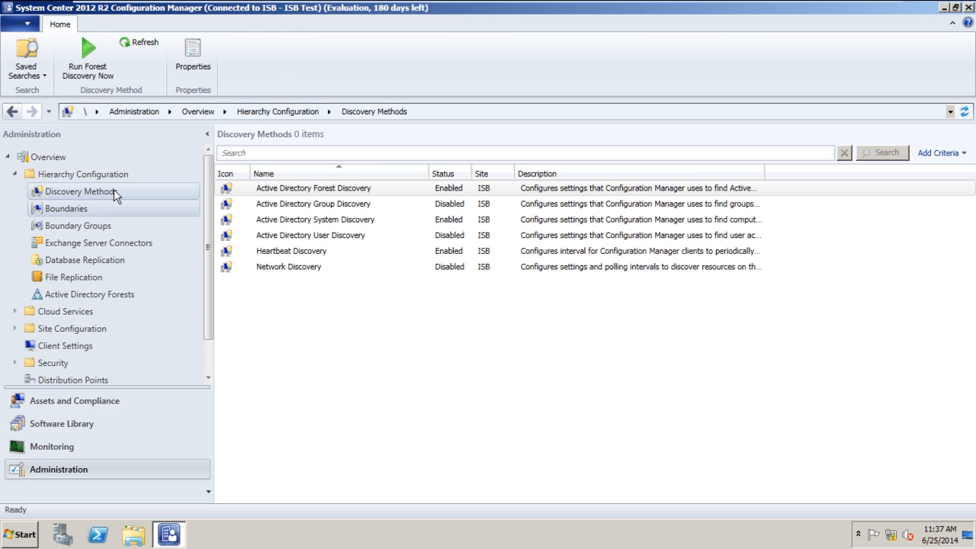
left_click(247, 187)
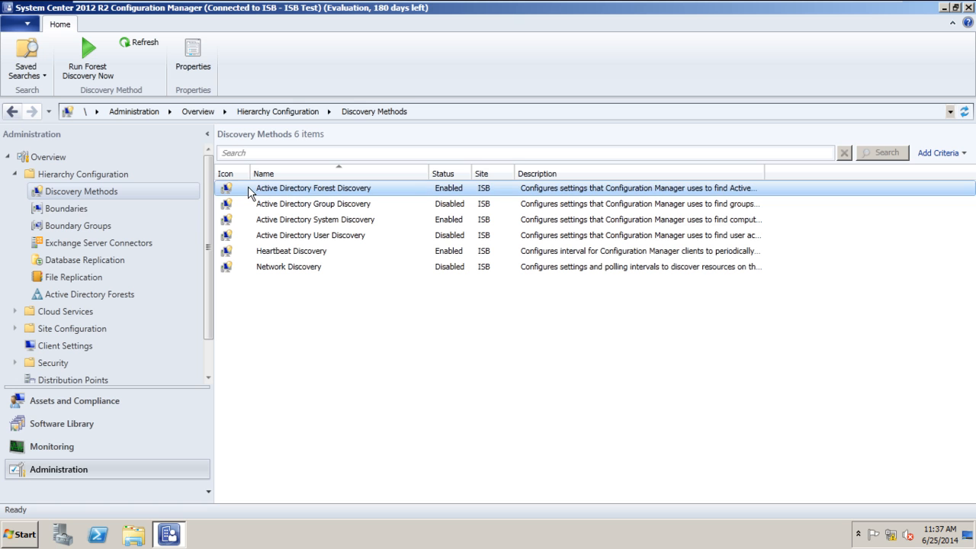
double_click(308, 235)
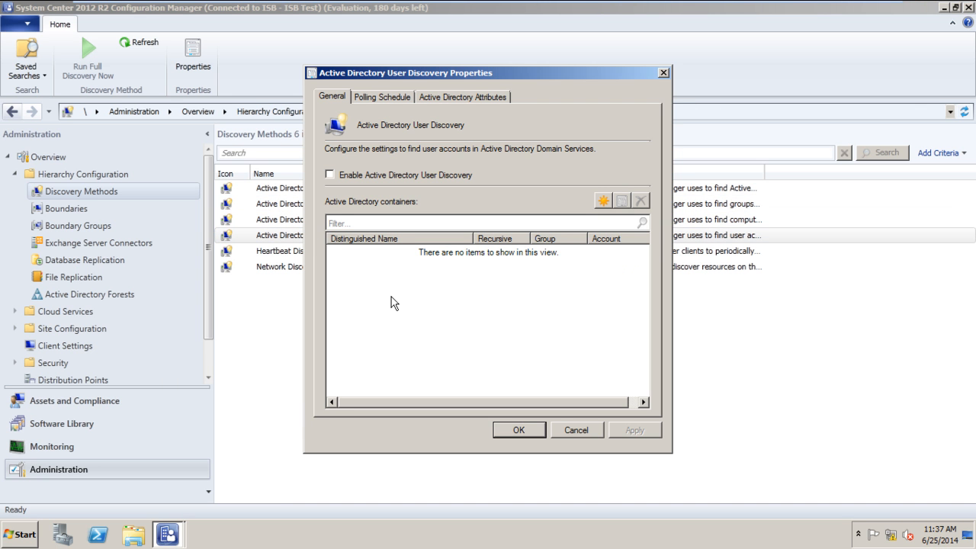
left_click(371, 176)
Add the test domain's Users container, LDAP://CN=Users,DC=test,DC=com, as a recursively searched user discovery location without discovering objects within groups.
left_click(602, 201)
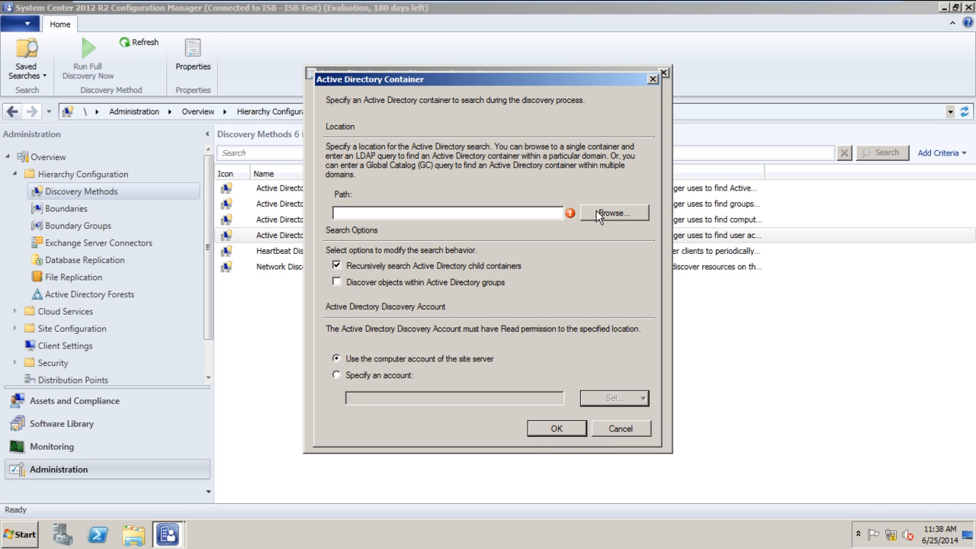
left_click(600, 216)
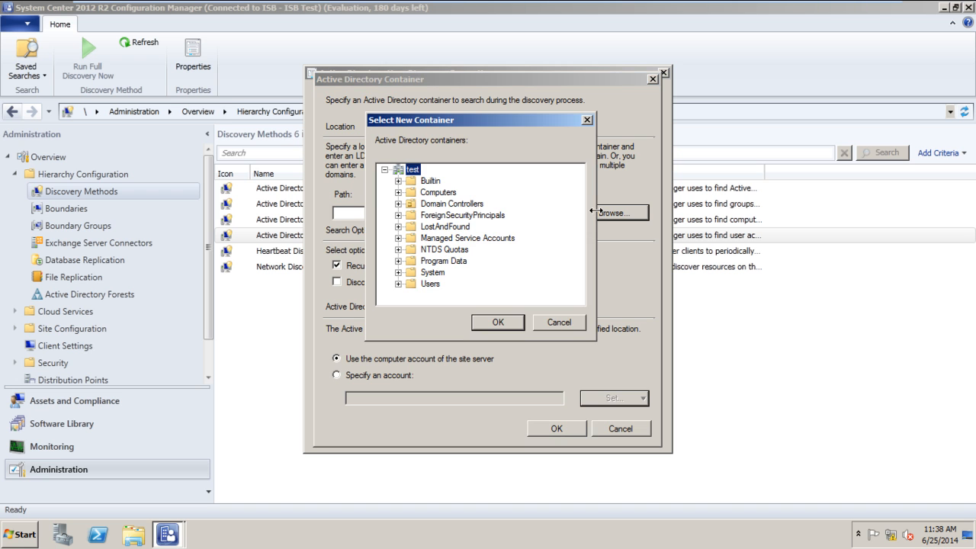
left_click(431, 285)
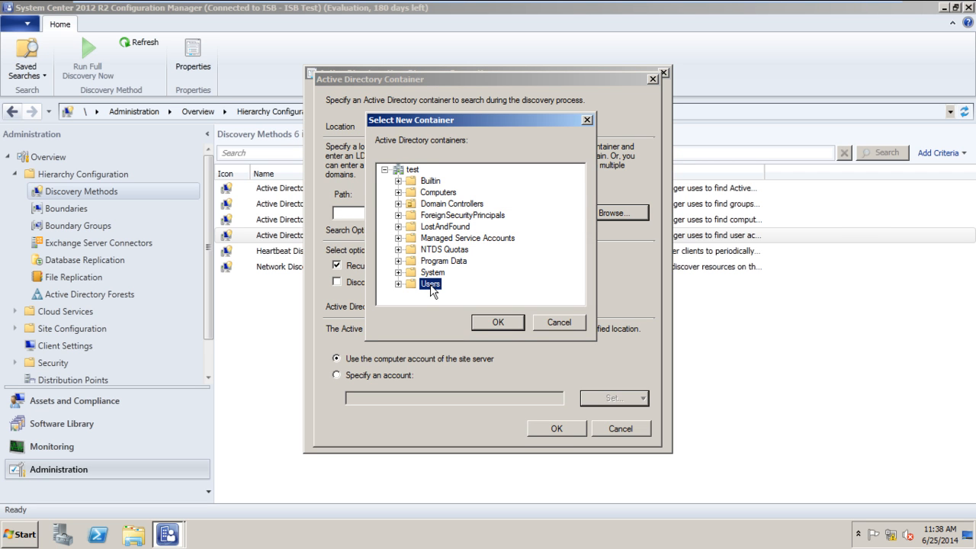
left_click(498, 322)
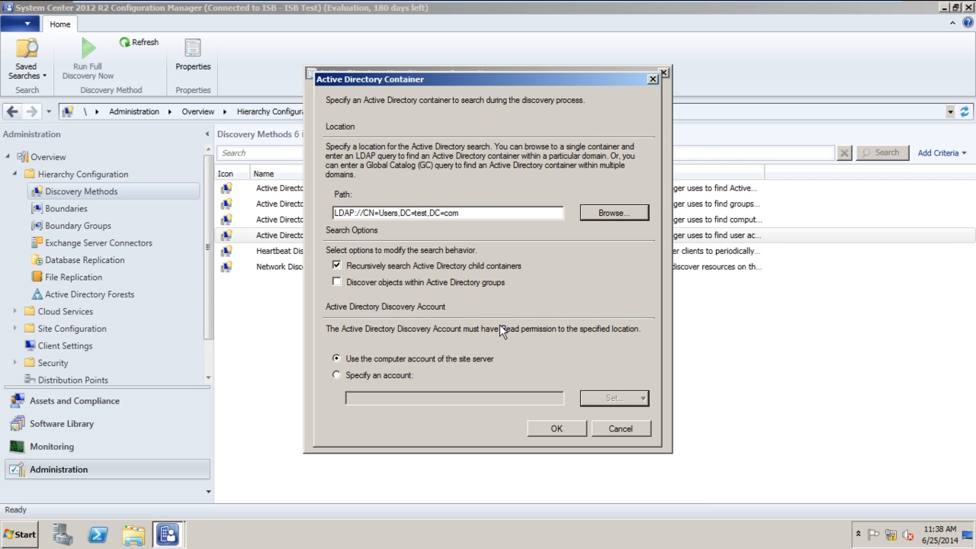
left_click(474, 279)
left_click(474, 281)
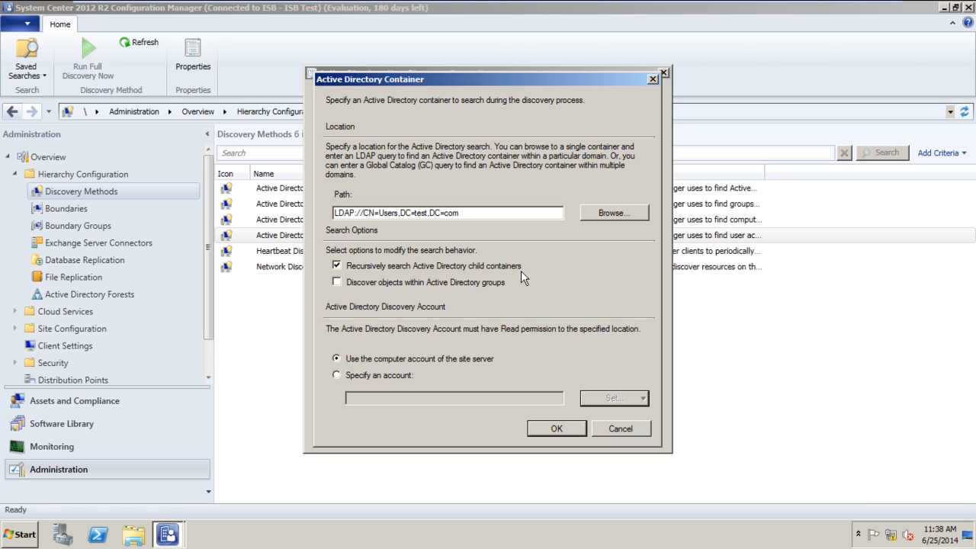
left_click(544, 427)
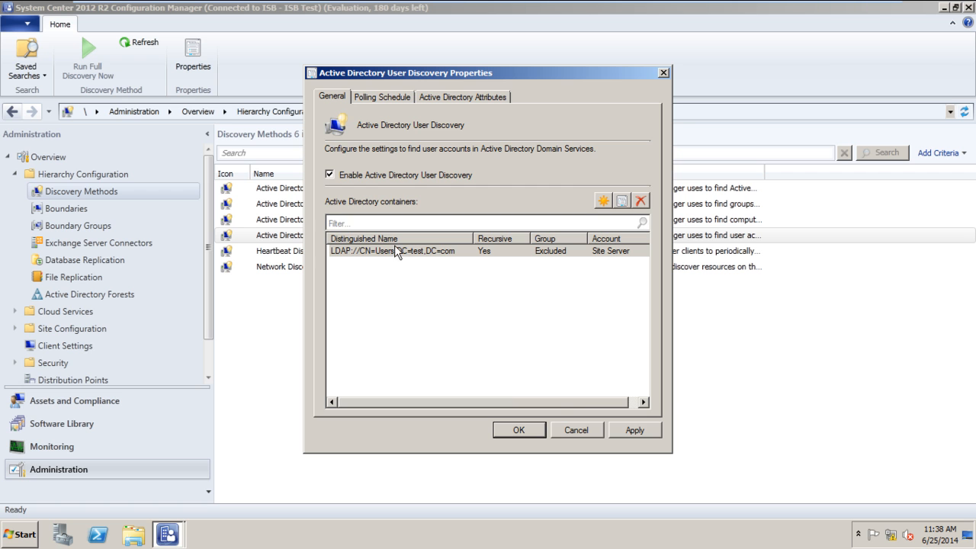
Review the user discovery polling schedule and attributes, and save the settings with full discovery run as soon as possible.
left_click(382, 95)
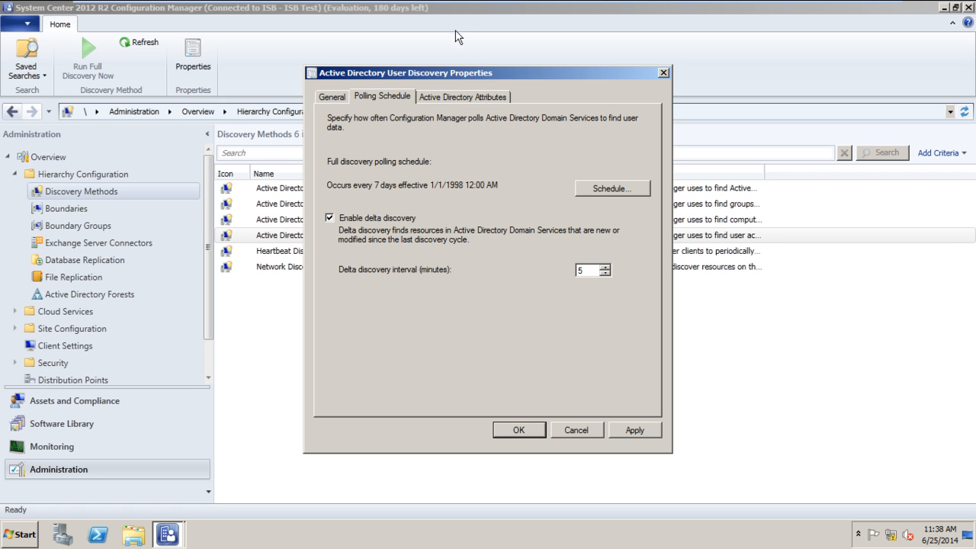
left_click(451, 98)
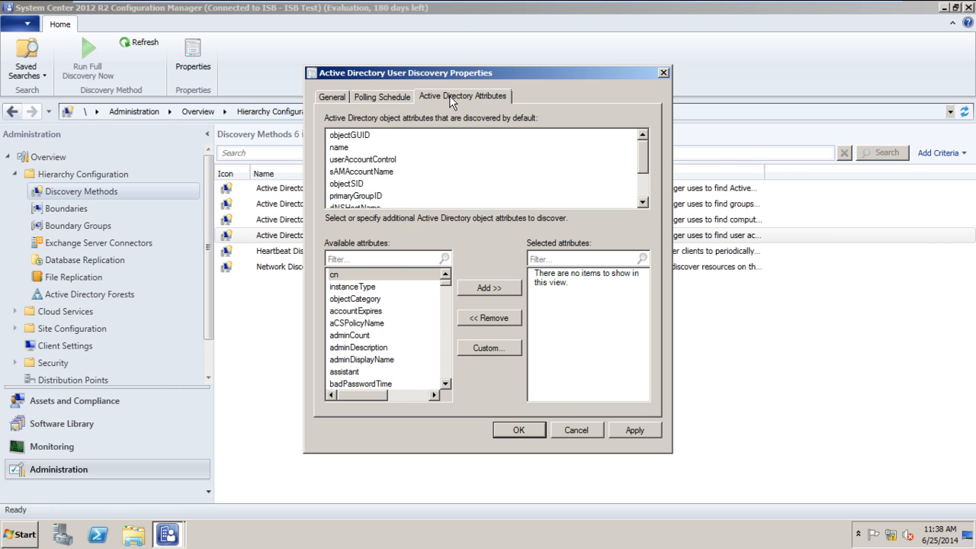
left_click(520, 431)
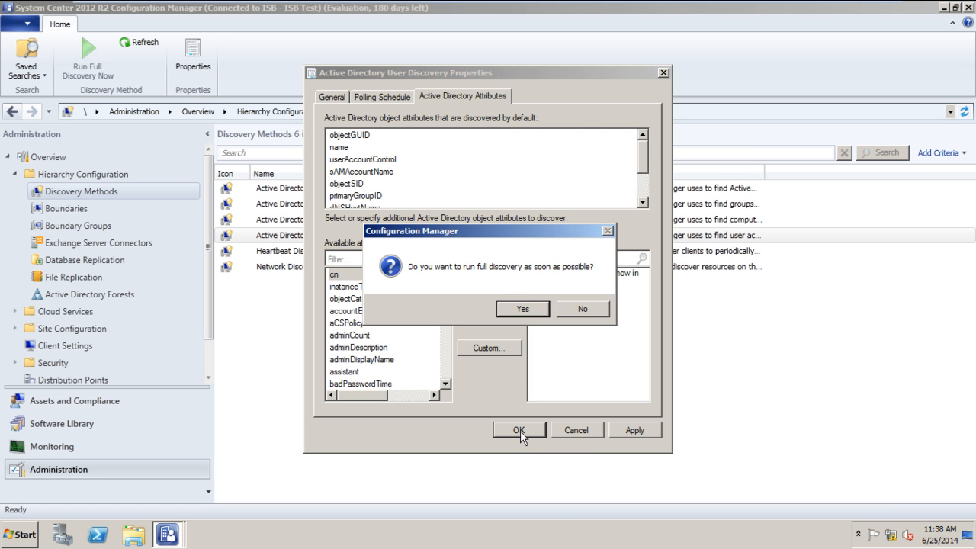
left_click(523, 309)
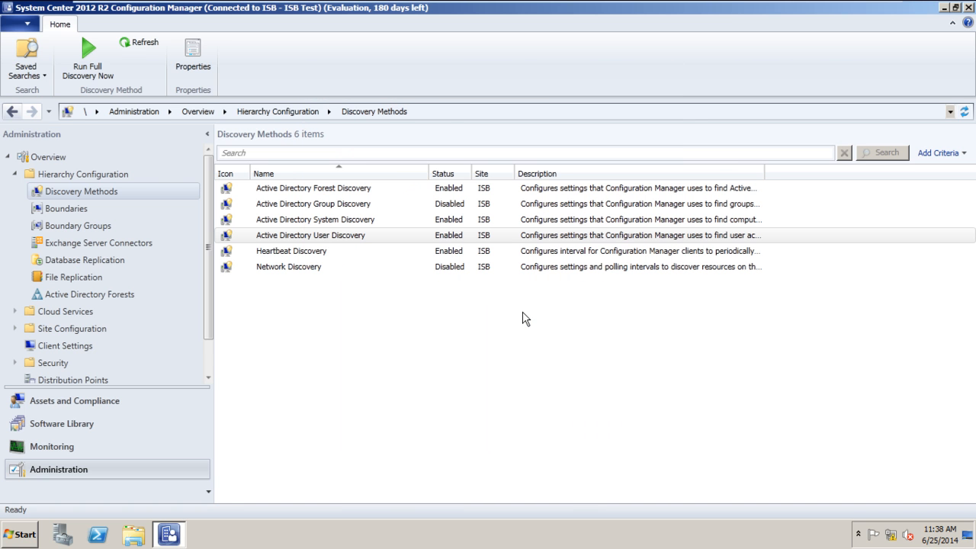
Check the Users list in Assets and Compliance for discovered domain accounts, reloading it by switching between users and devices.
left_click(136, 399)
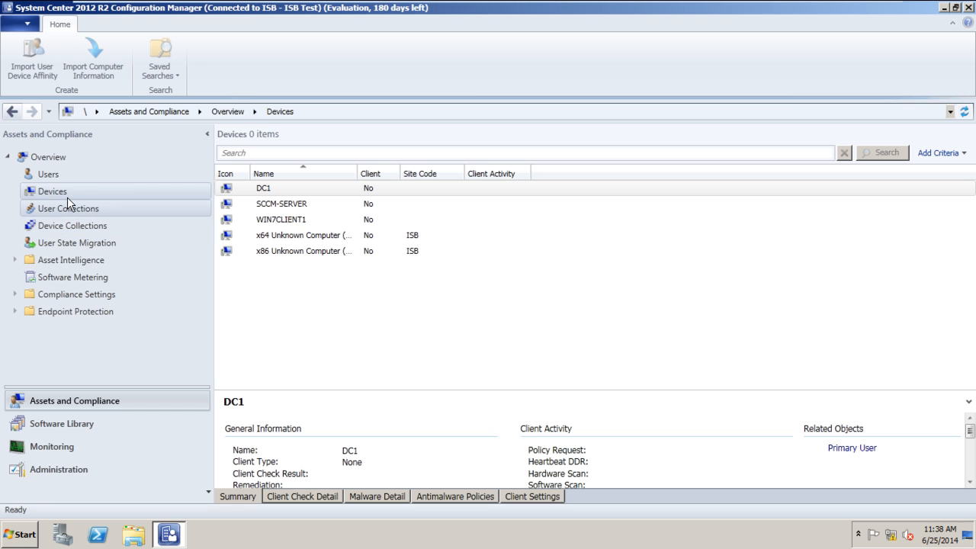
left_click(50, 174)
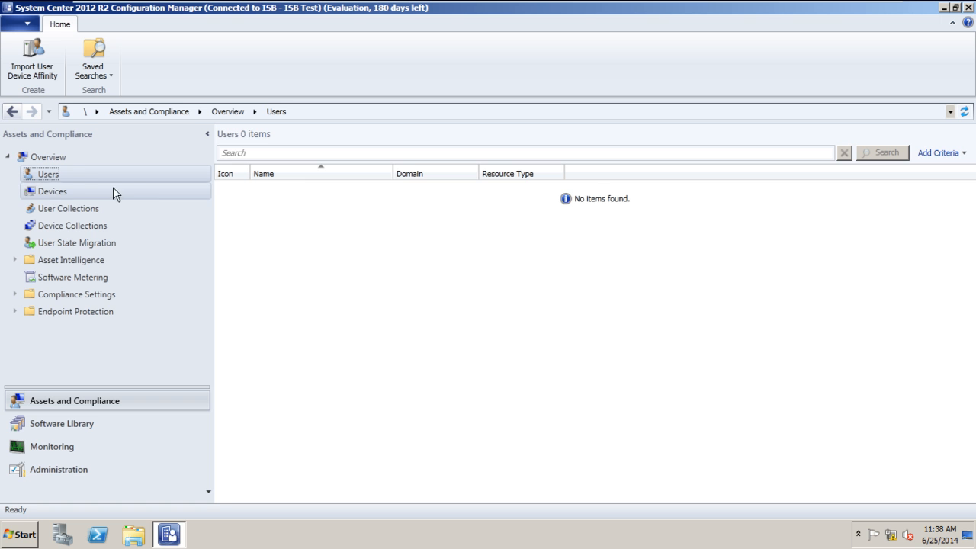
left_click(54, 194)
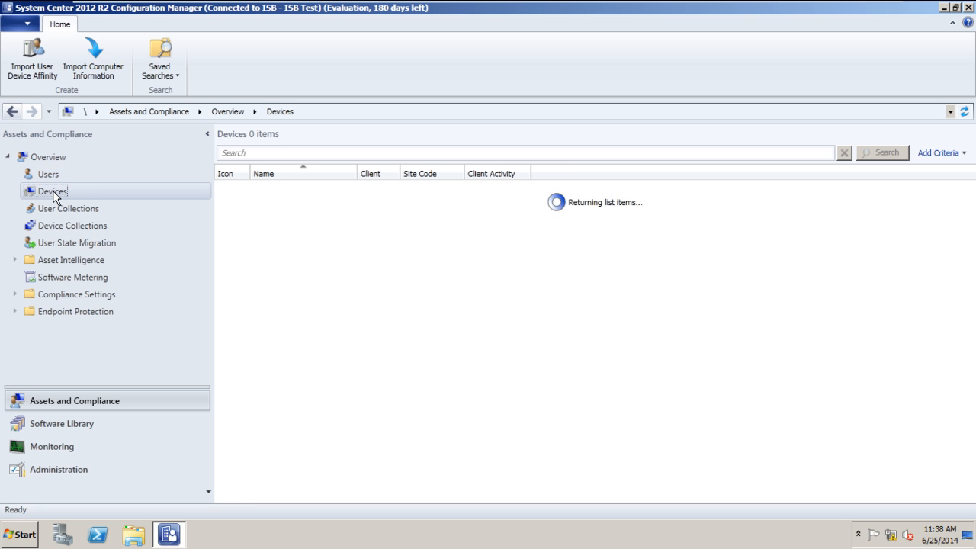
left_click(48, 175)
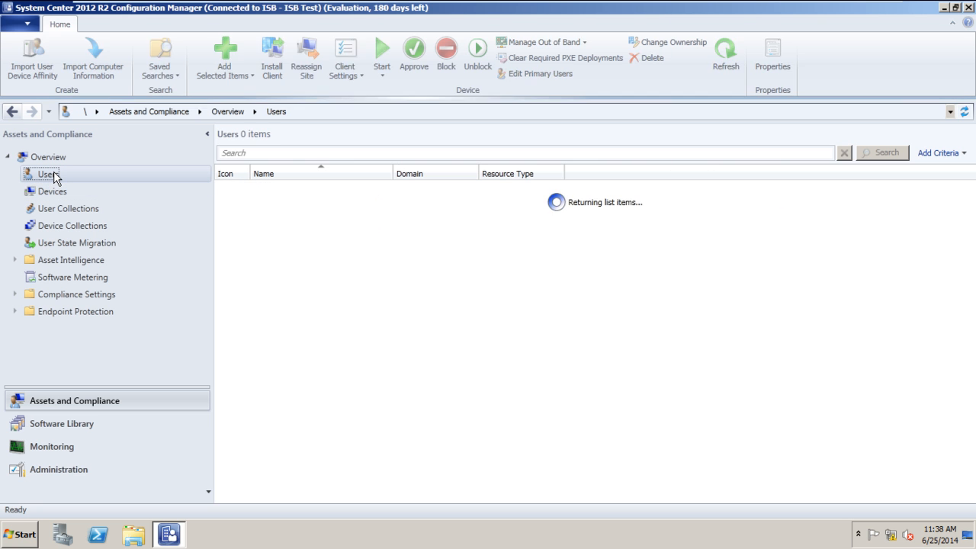
left_click(55, 192)
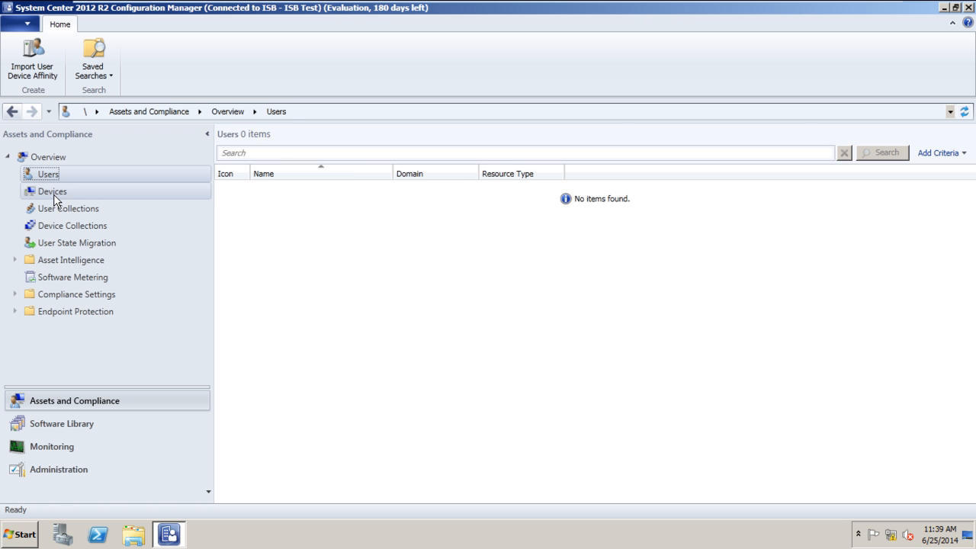
left_click(56, 173)
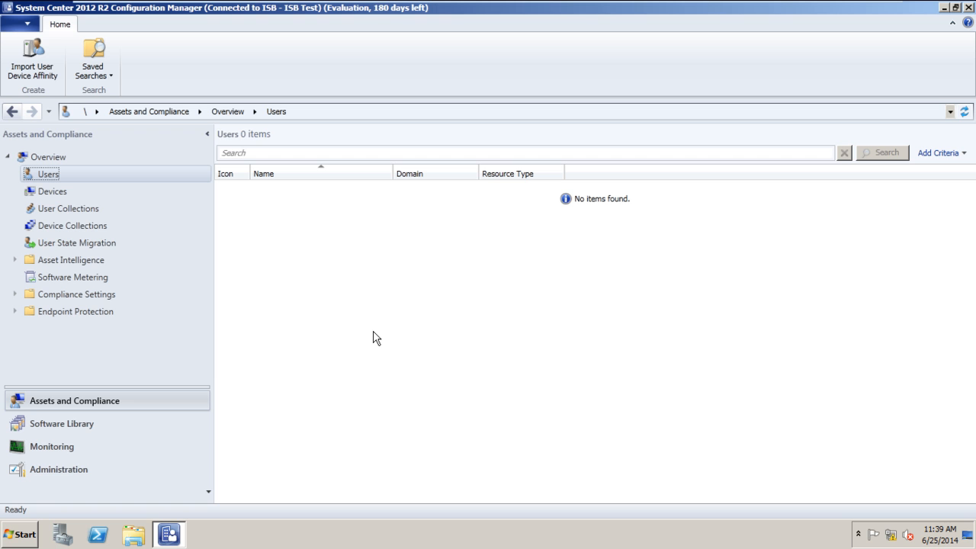
right_click(54, 174)
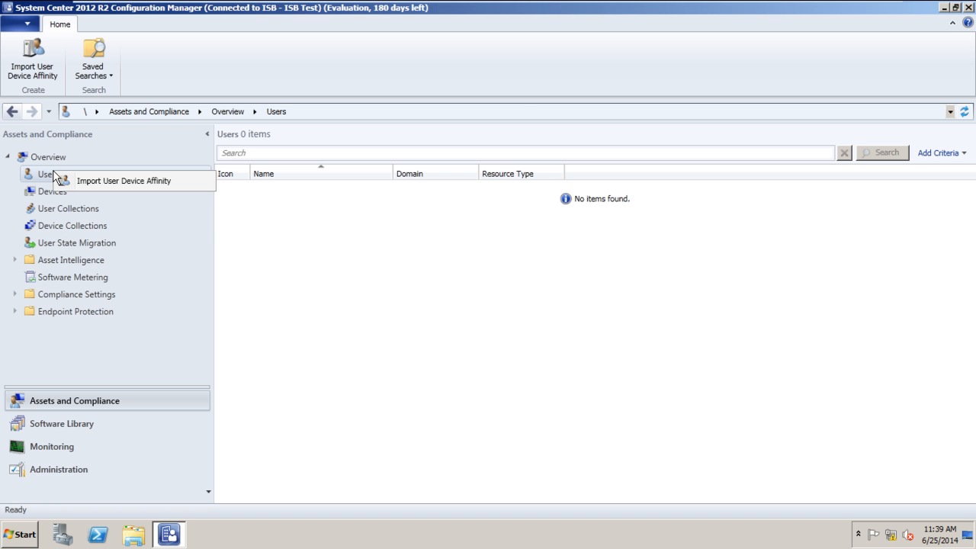
left_click(43, 176)
left_click(52, 191)
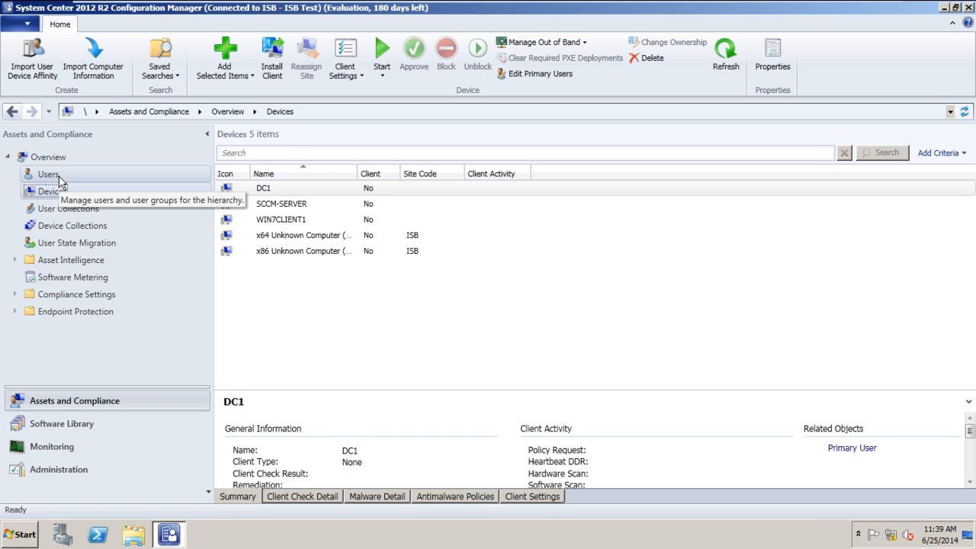
left_click(59, 175)
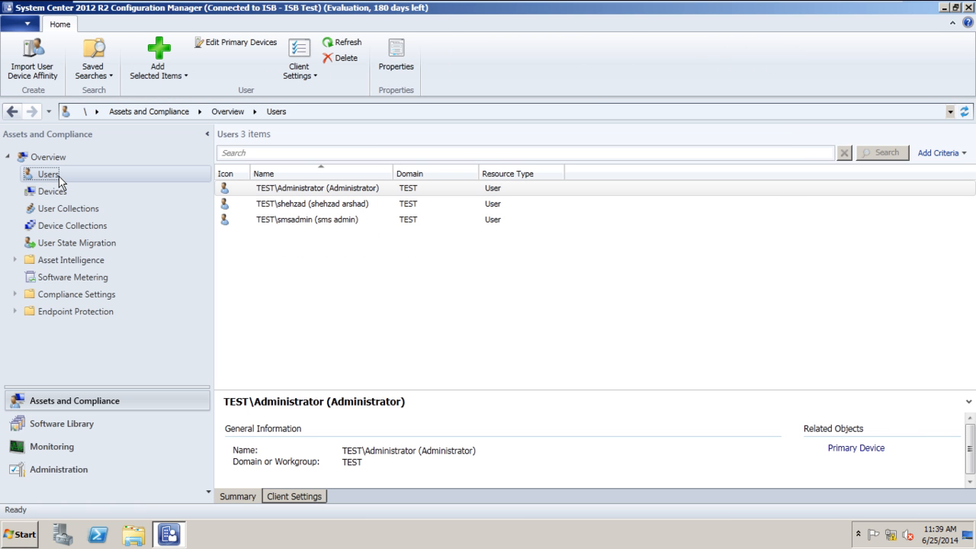
left_click(56, 195)
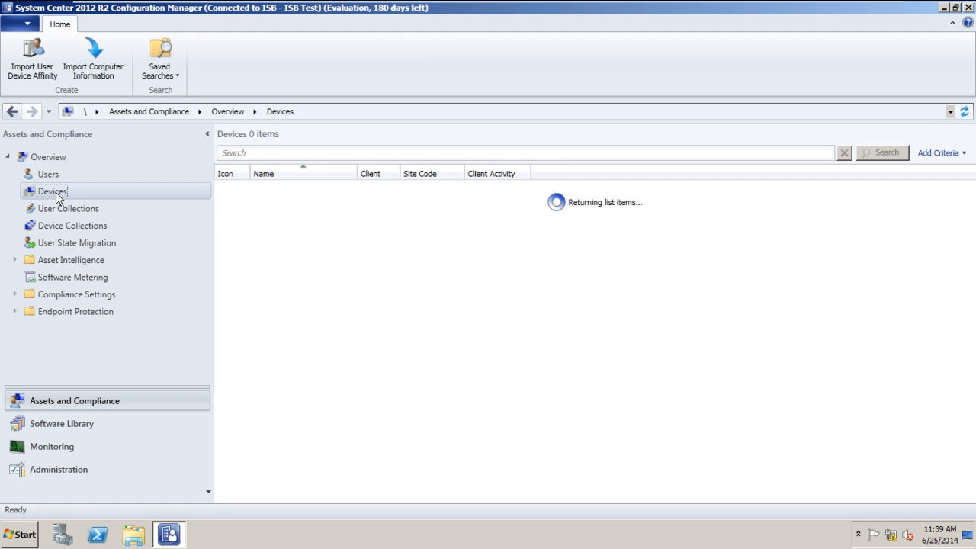
left_click(69, 175)
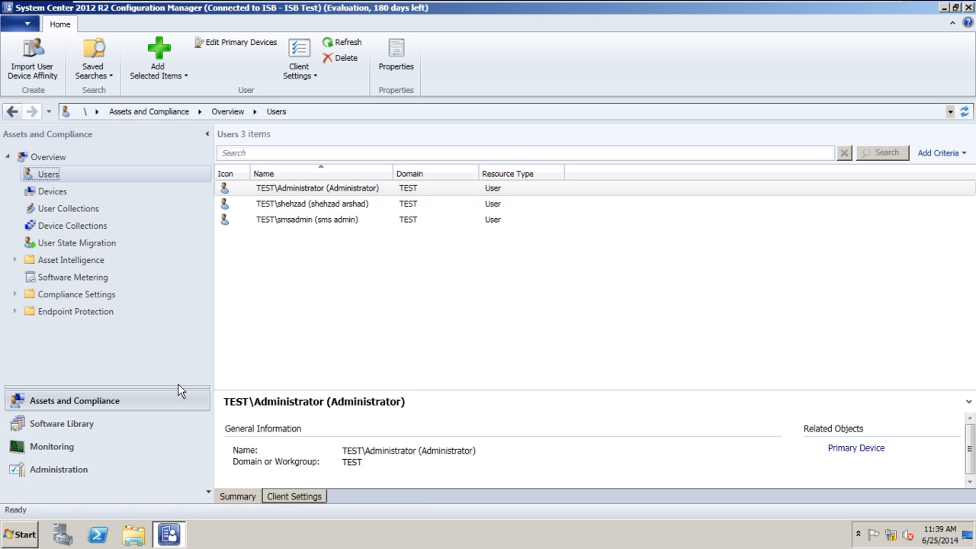
Enable Active Directory Group Discovery and start a groups discovery scope named Domain Users.
left_click(99, 469)
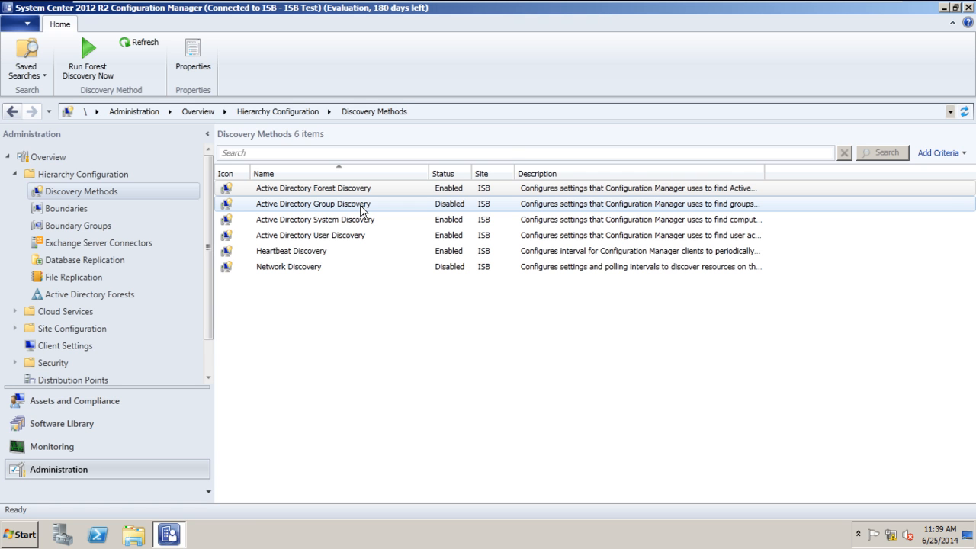
double_click(361, 211)
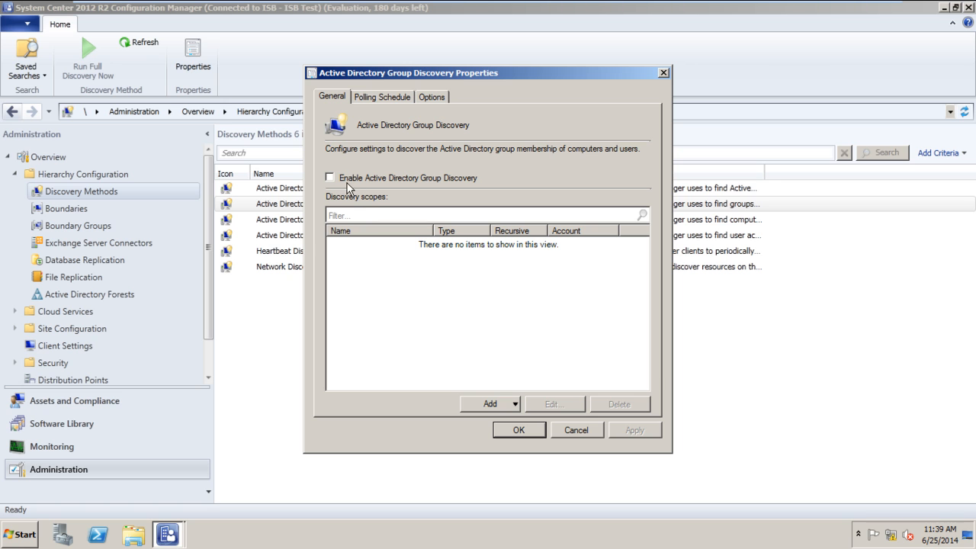
left_click(348, 181)
left_click(511, 408)
left_click(495, 422)
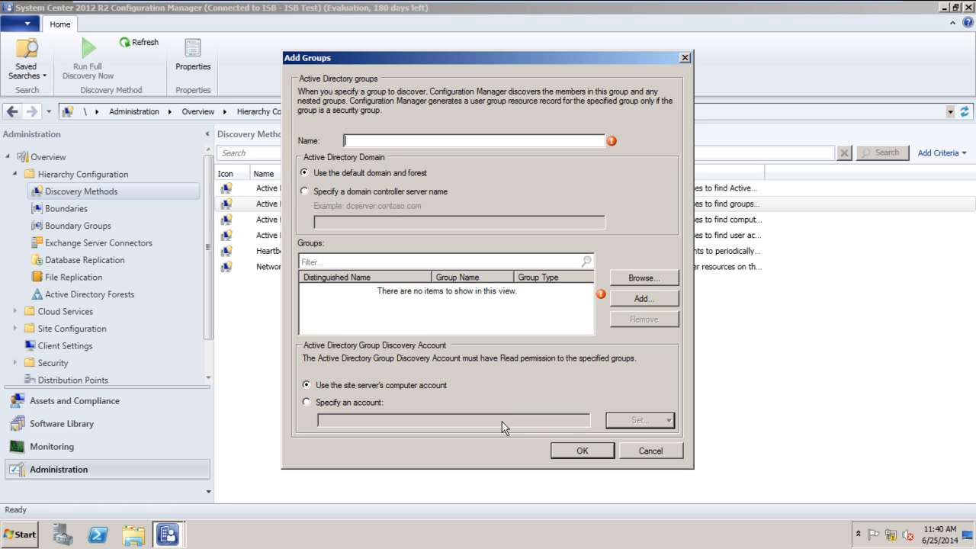
type("Domain Users")
Add the Domain Users group from test.com to the new discovery scope and confirm the scope.
left_click(643, 278)
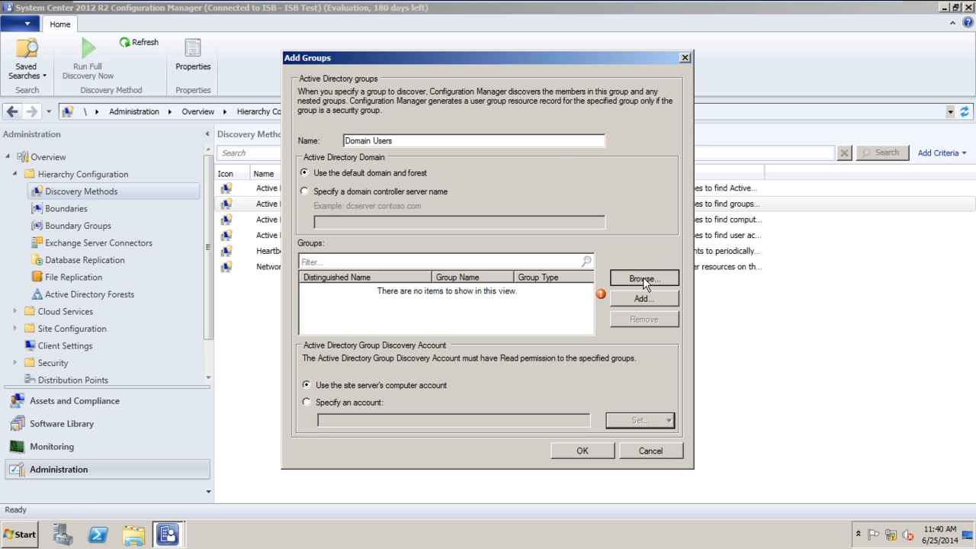
type("domain")
type("user")
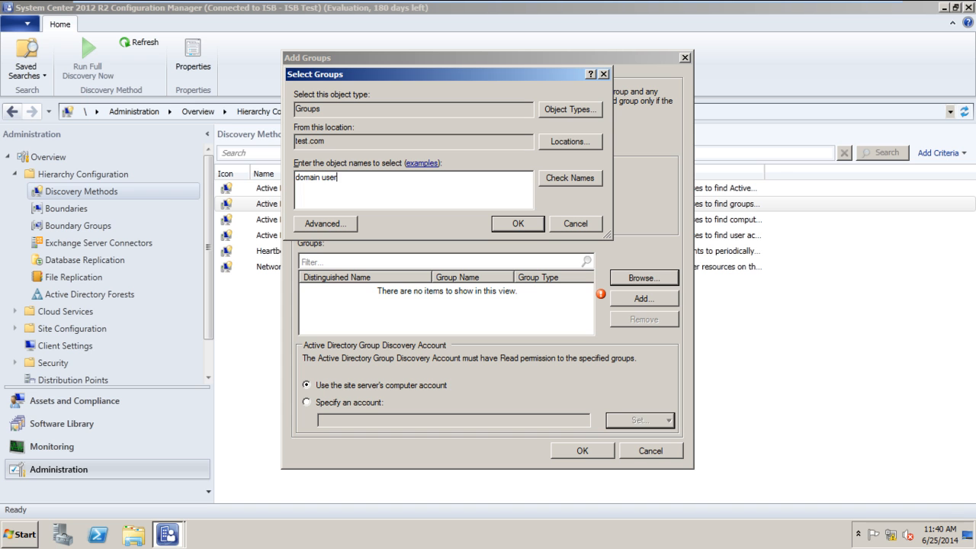
left_click(555, 175)
left_click(519, 224)
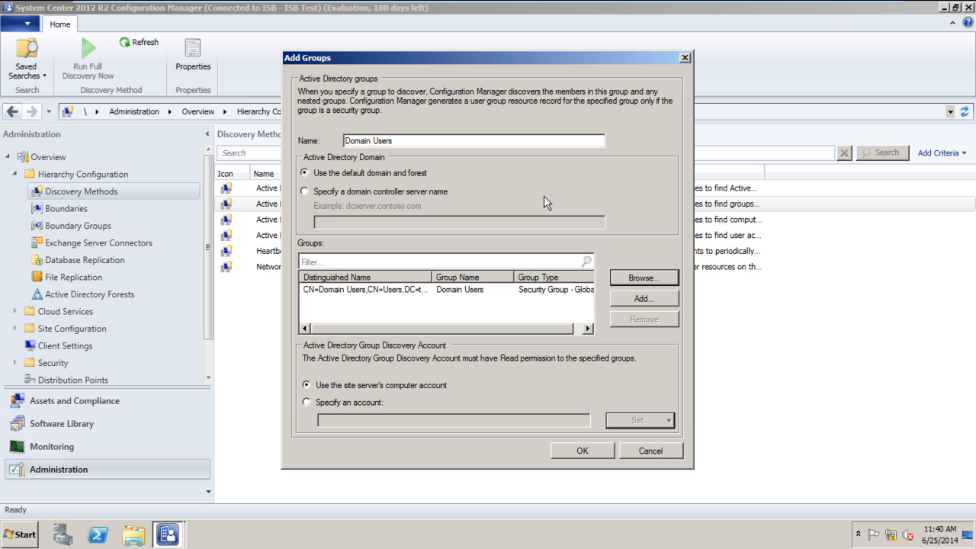
left_click(583, 452)
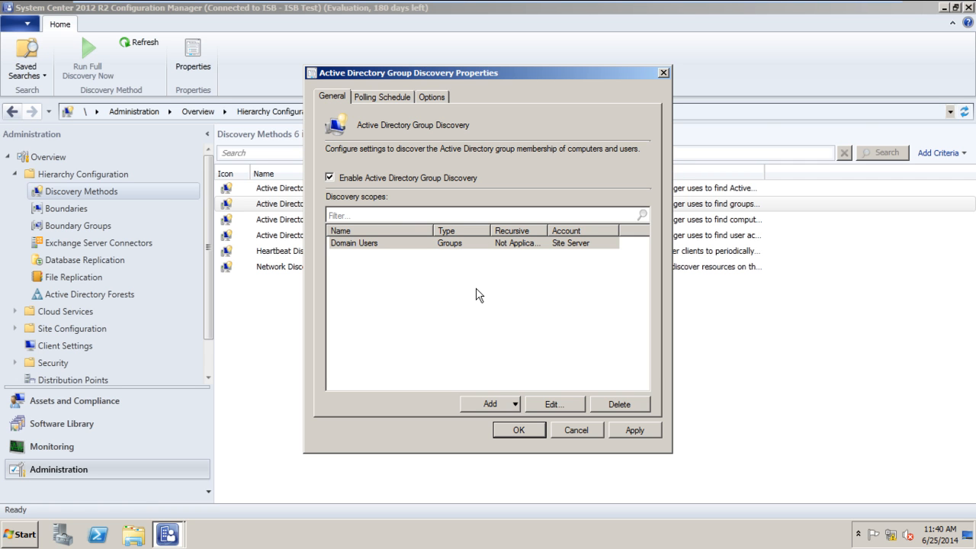
Limit group discovery to computers with a domain logon and an account password update within 90 days, and save the discovery settings.
left_click(383, 98)
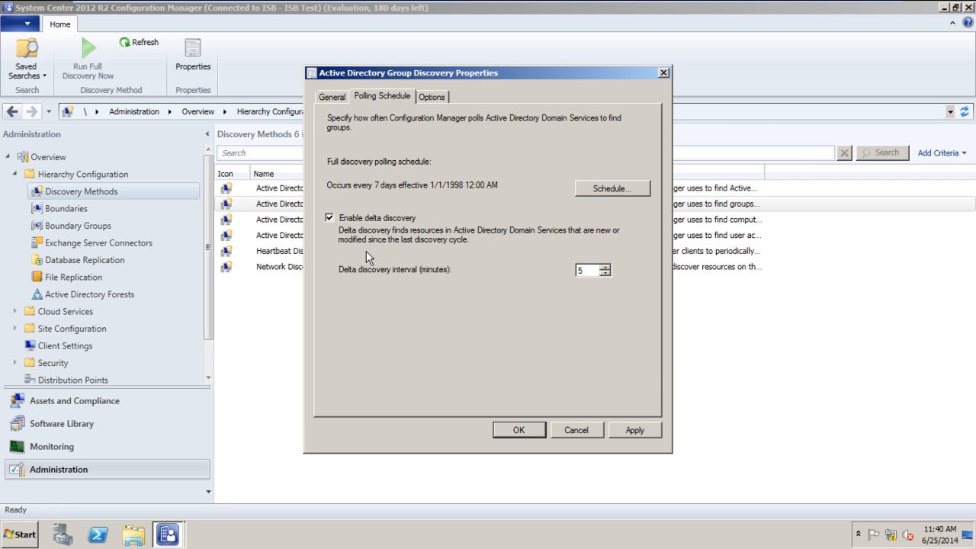
left_click(433, 97)
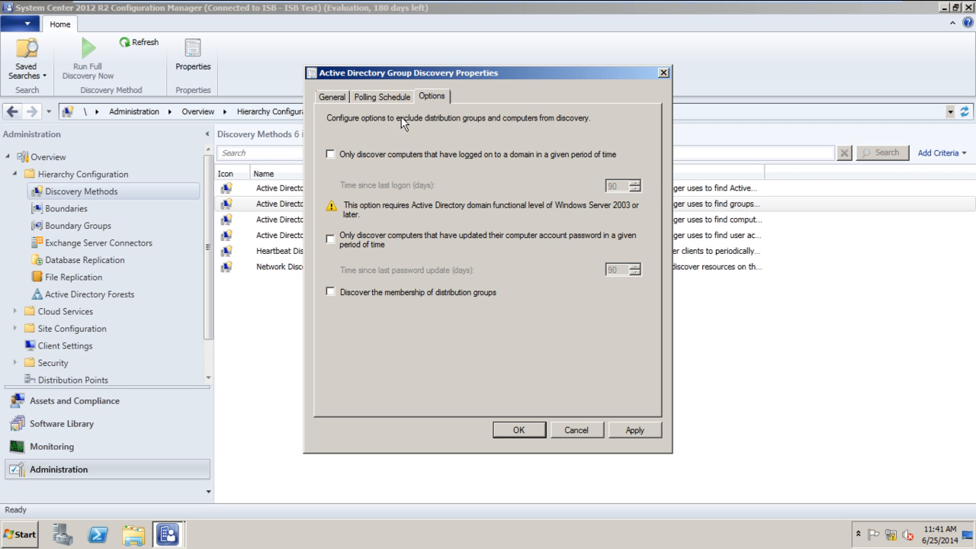
left_click(364, 157)
left_click(351, 242)
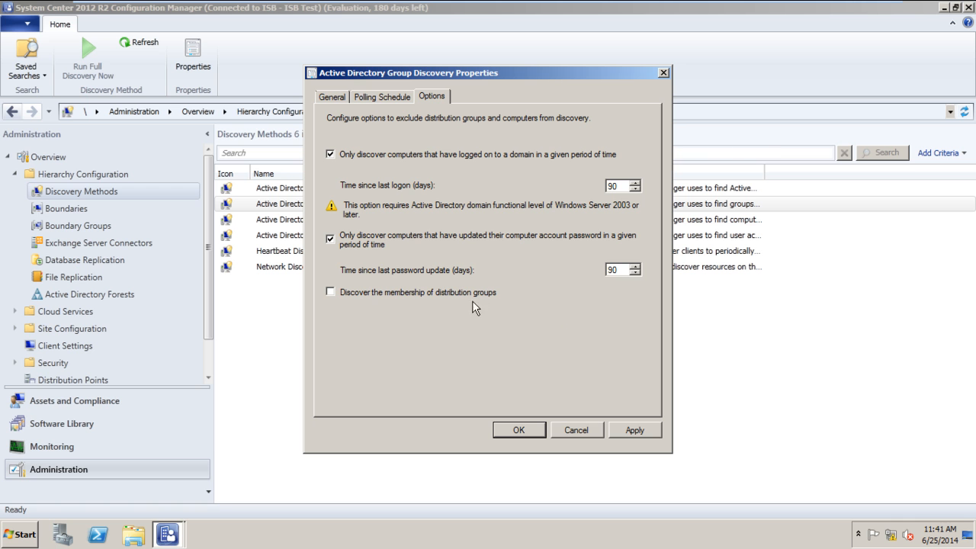
left_click(364, 96)
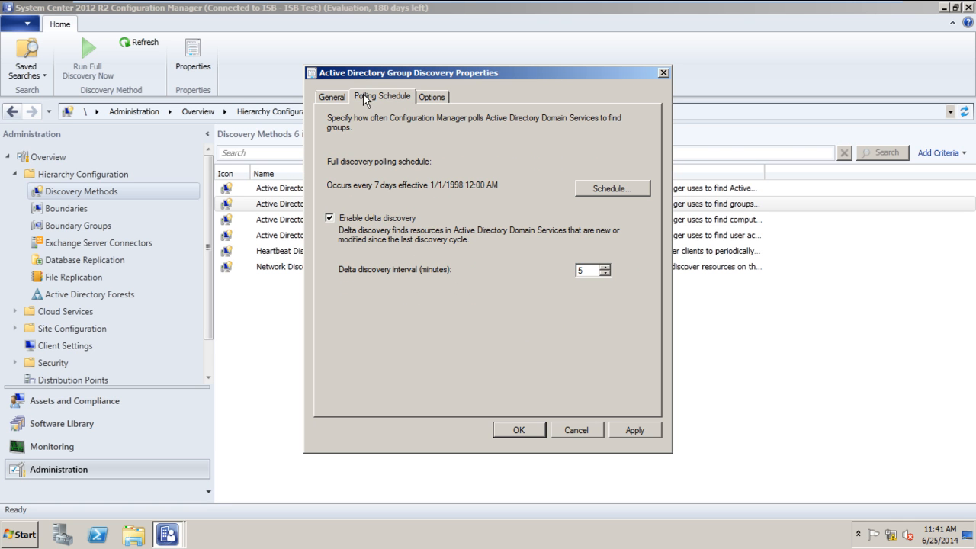
left_click(336, 97)
left_click(431, 97)
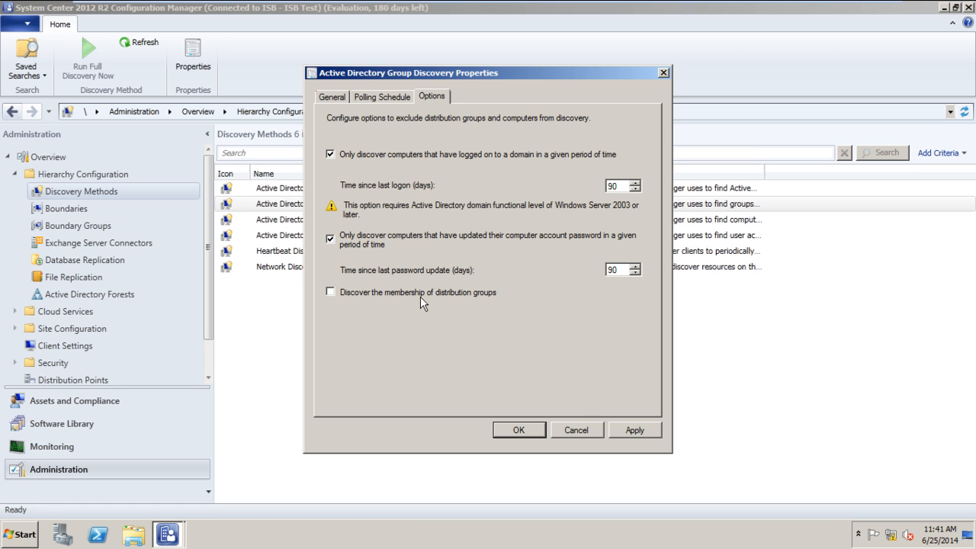
left_click(511, 429)
left_click(504, 308)
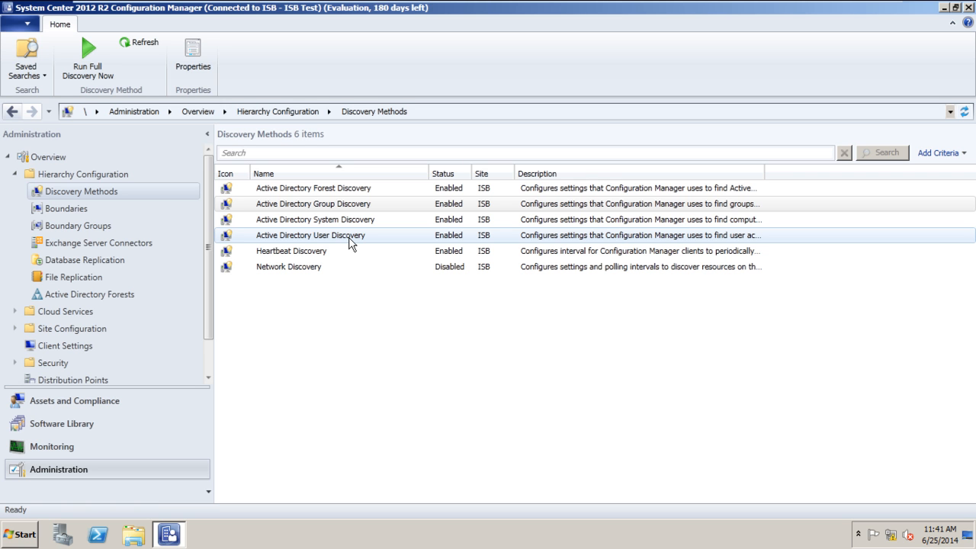
Examine the Network Discovery properties, from discovery type, subnets and domains to SNMP, DHCP and schedule, and close them without changes.
left_click(308, 268)
double_click(310, 269)
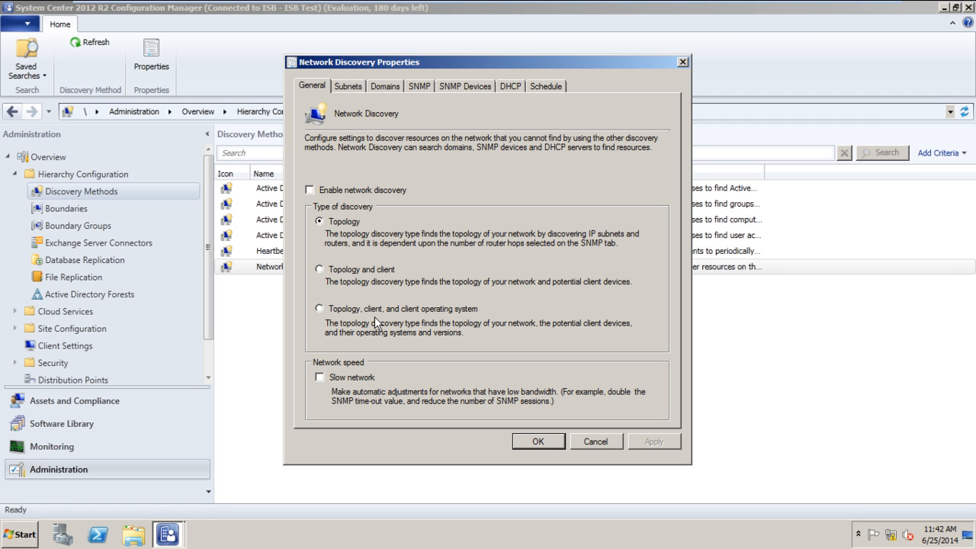
left_click(348, 86)
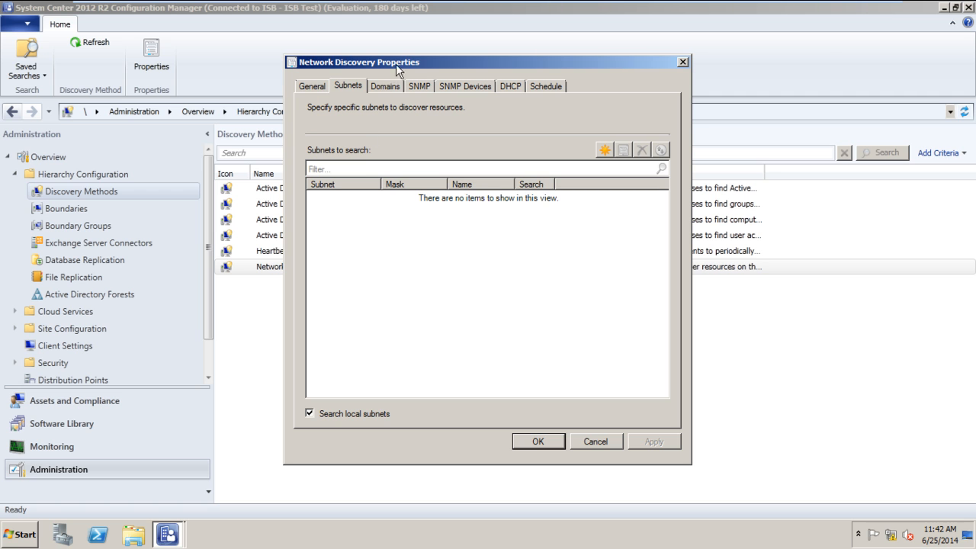
left_click(389, 85)
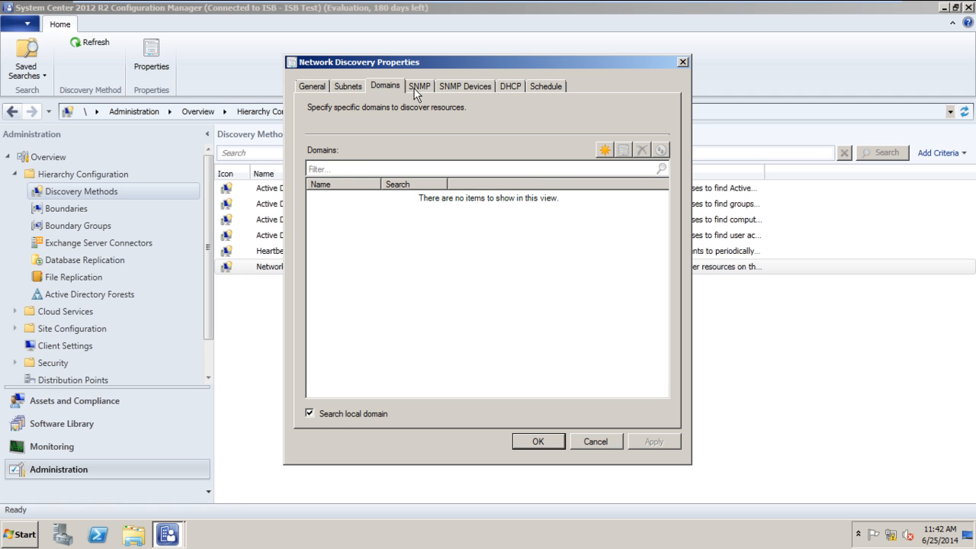
left_click(415, 89)
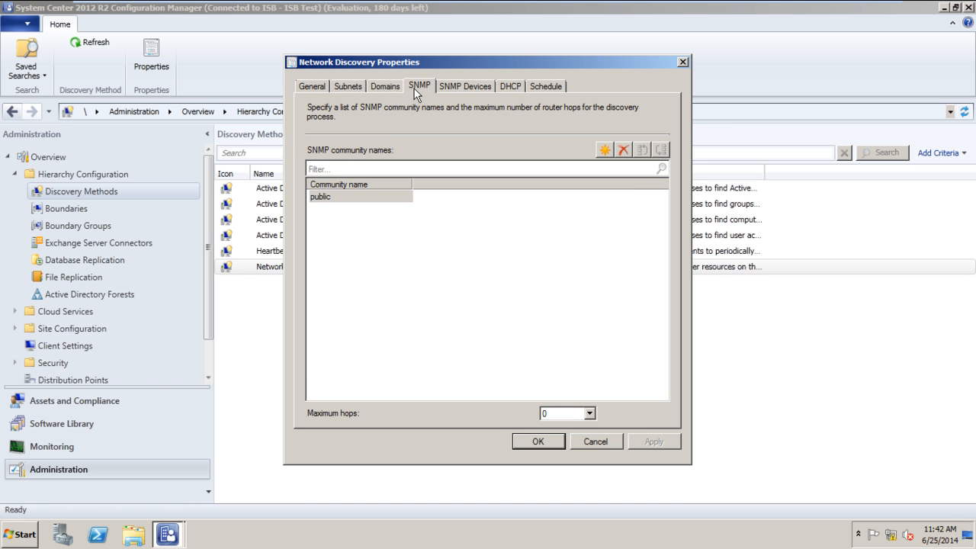
left_click(448, 89)
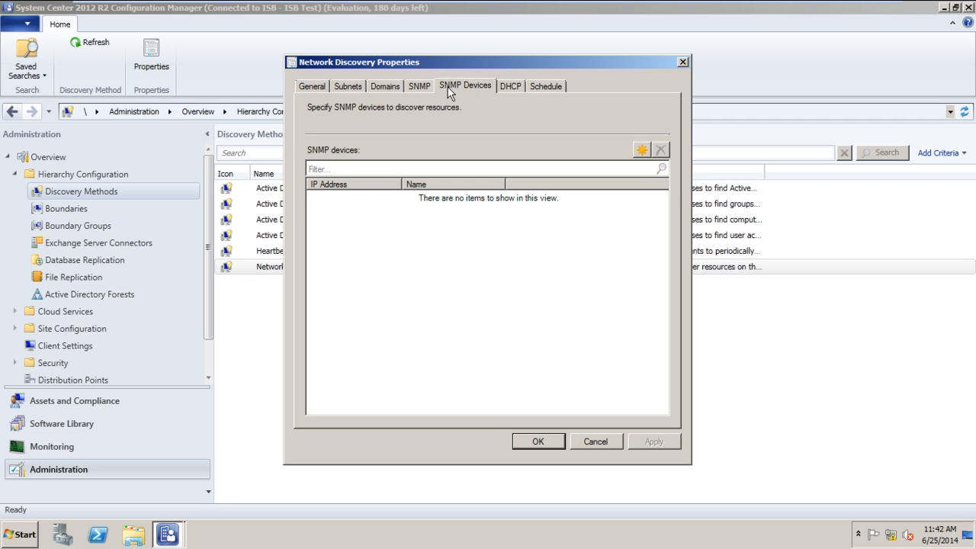
left_click(514, 88)
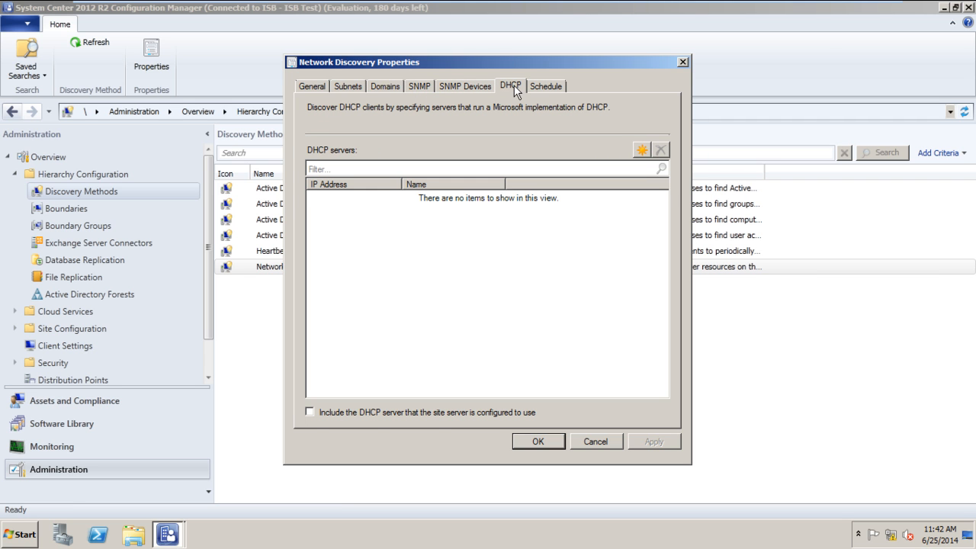
left_click(543, 88)
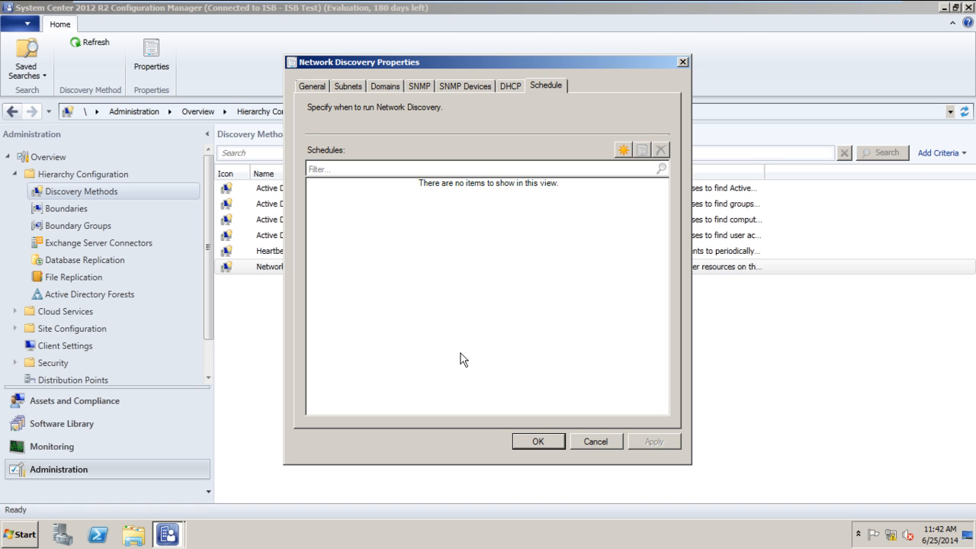
left_click(311, 87)
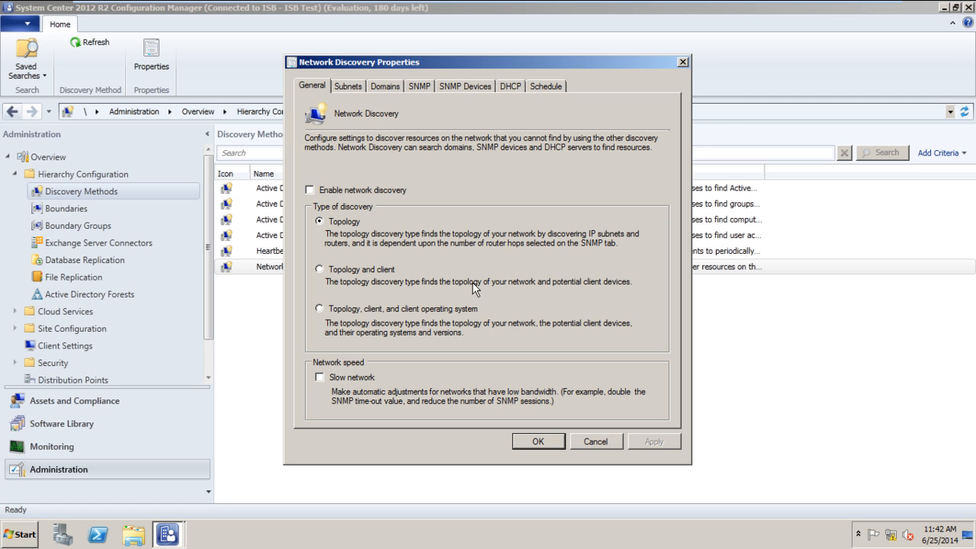
left_click(593, 442)
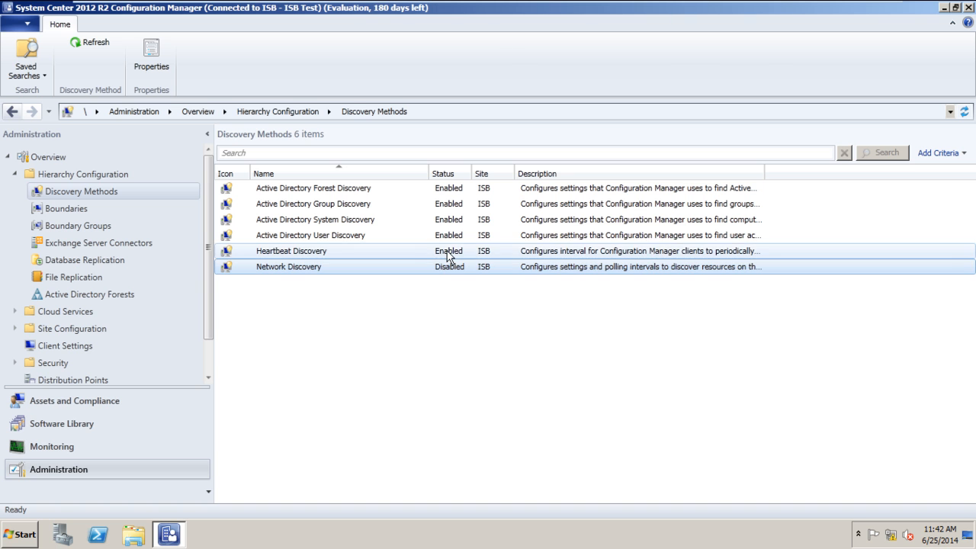
Examine the Heartbeat Discovery schedule and close its properties without changes.
left_click(307, 255)
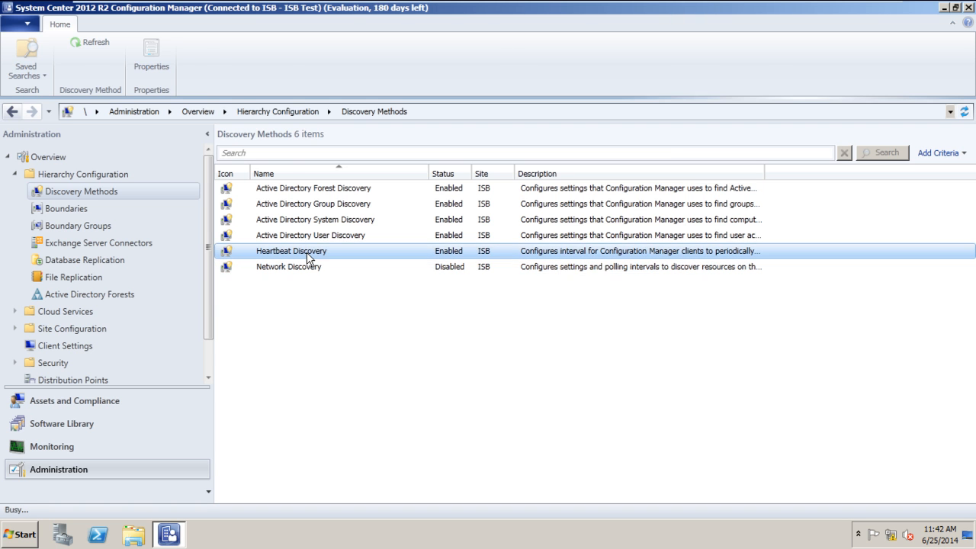
double_click(308, 258)
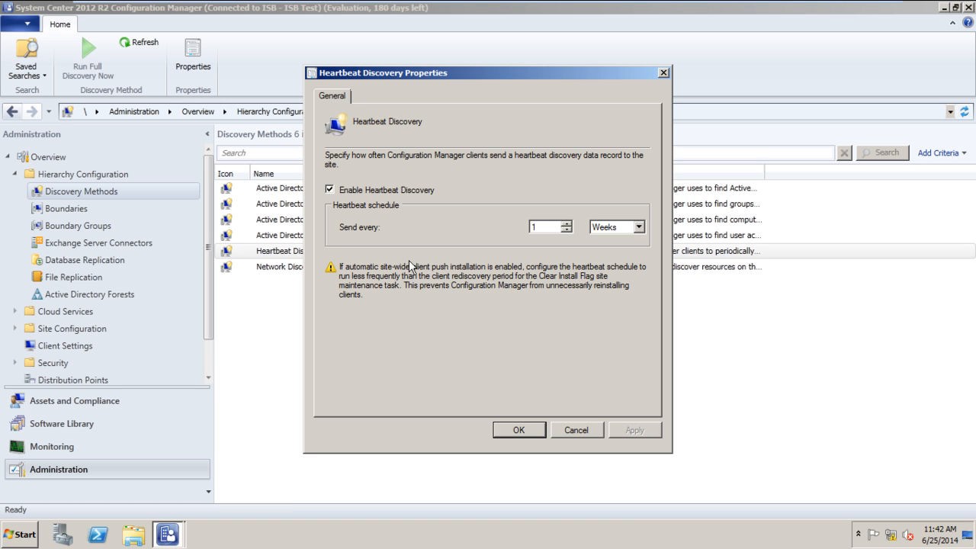
left_click(576, 430)
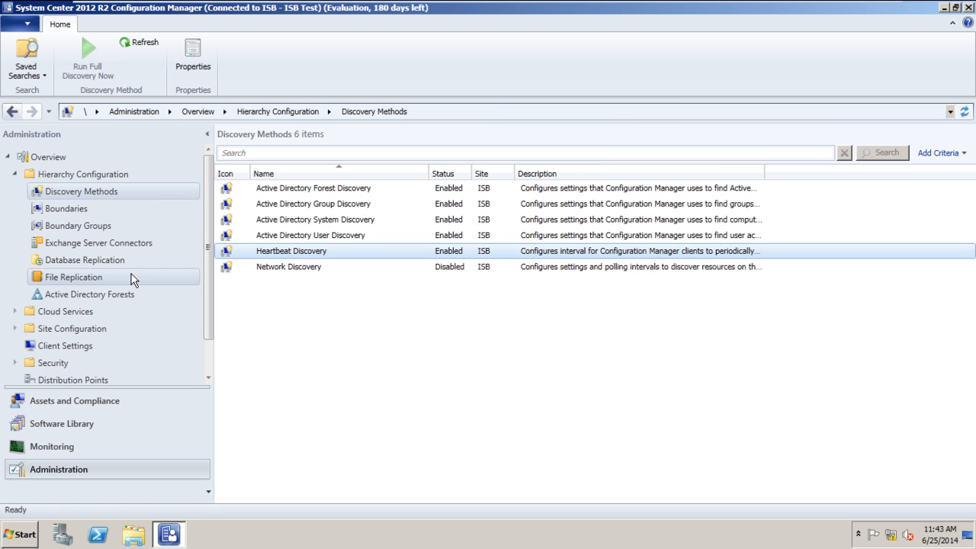
Review the configured boundaries, boundary groups and discovery methods in the hierarchy configuration.
left_click(57, 211)
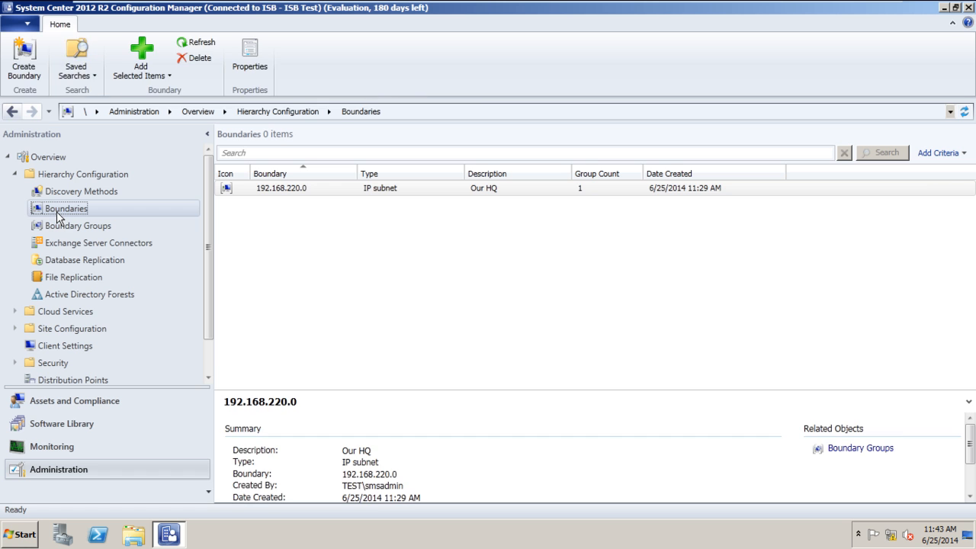
left_click(64, 229)
left_click(66, 193)
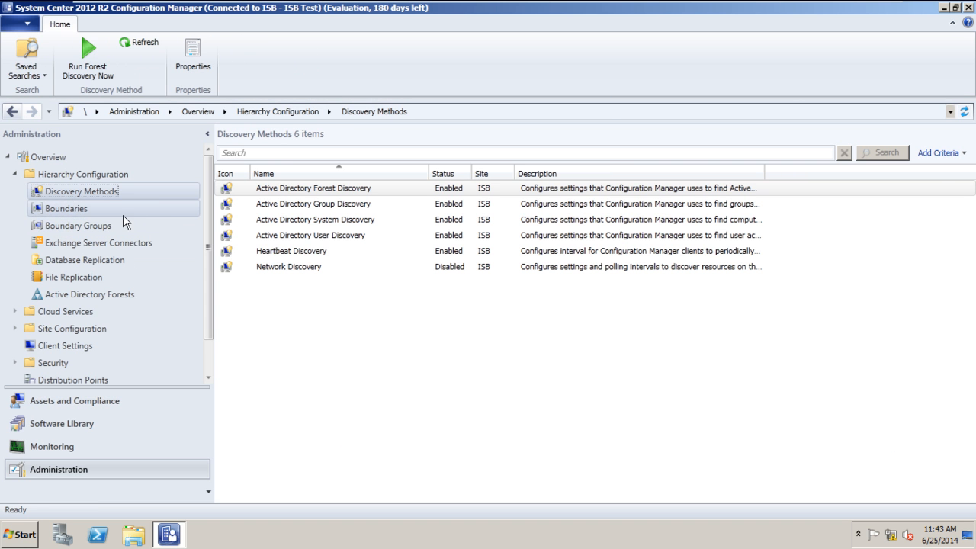
Check the discovered devices, user collections and users in Assets and Compliance.
left_click(104, 405)
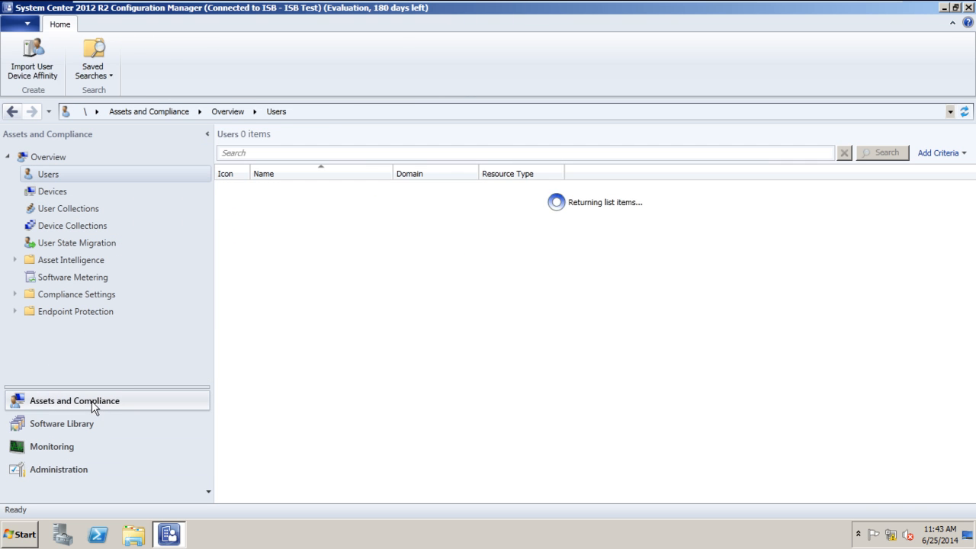
left_click(57, 193)
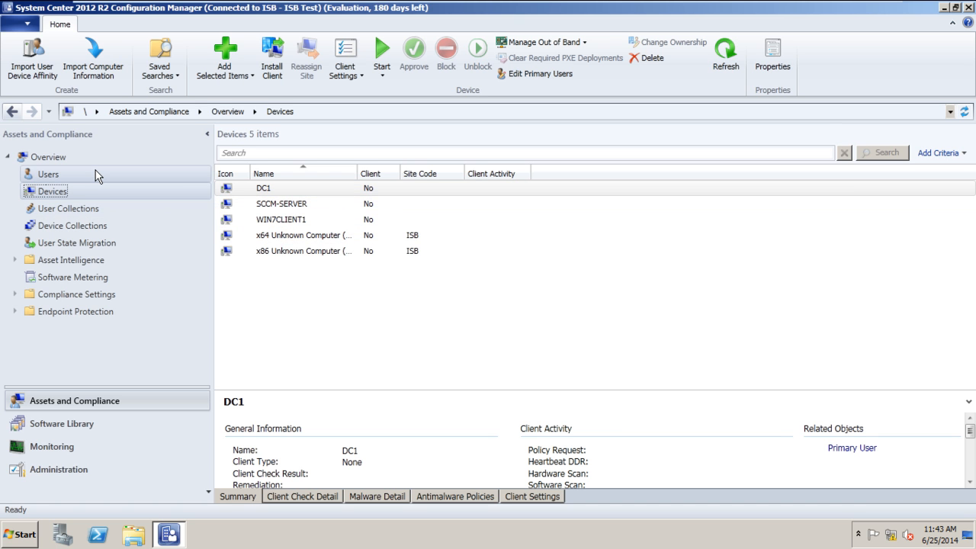
left_click(76, 208)
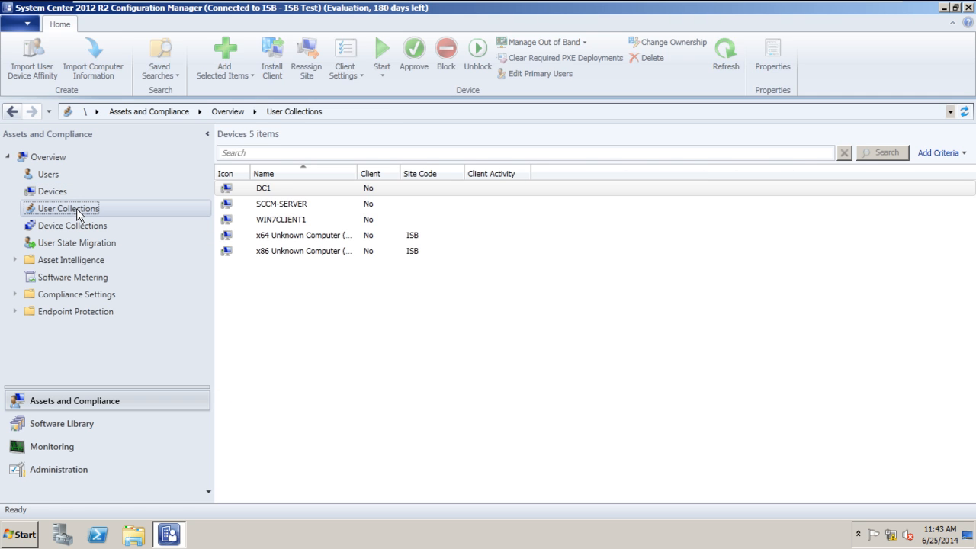
left_click(50, 176)
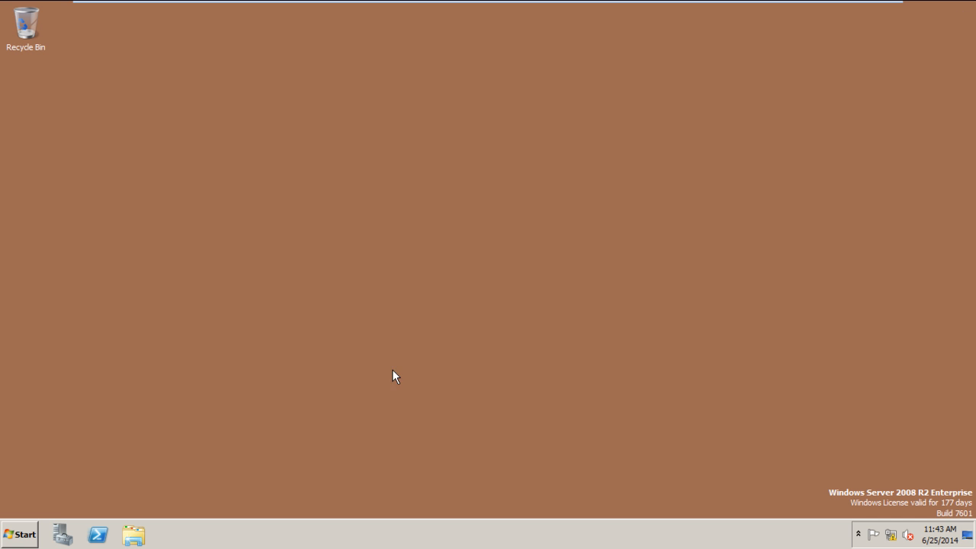
Switch to the Win7Client1 virtual machine and shut down its Windows 7 system.
mouse_move(427, 7)
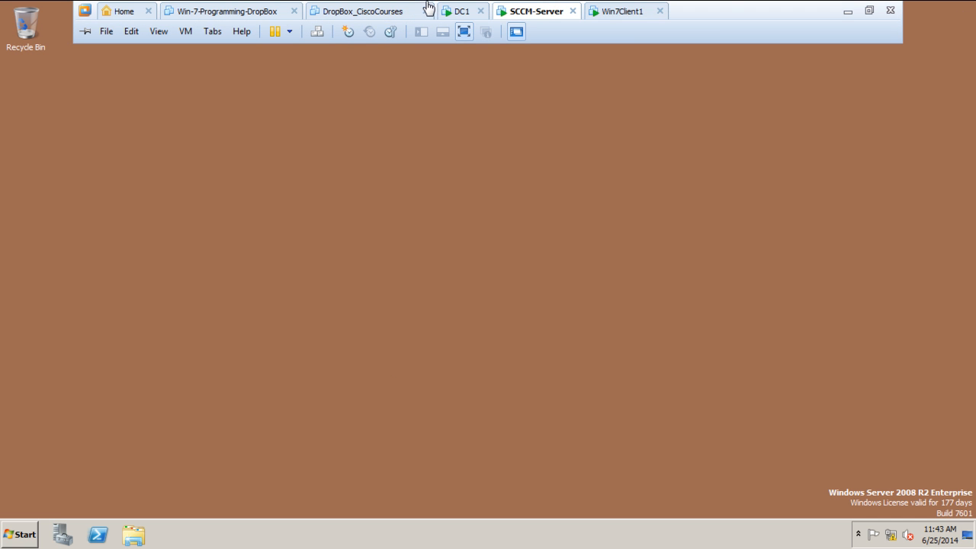
left_click(636, 13)
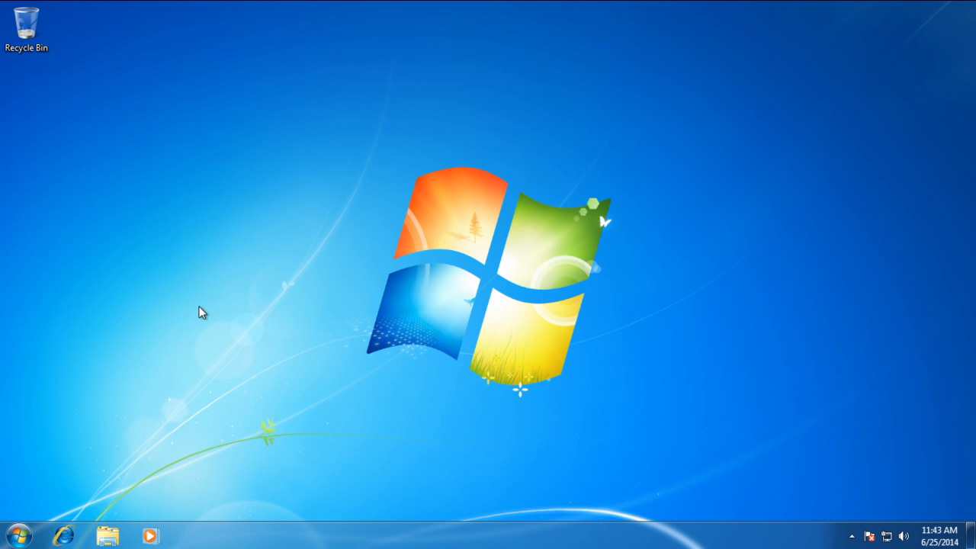
left_click(19, 537)
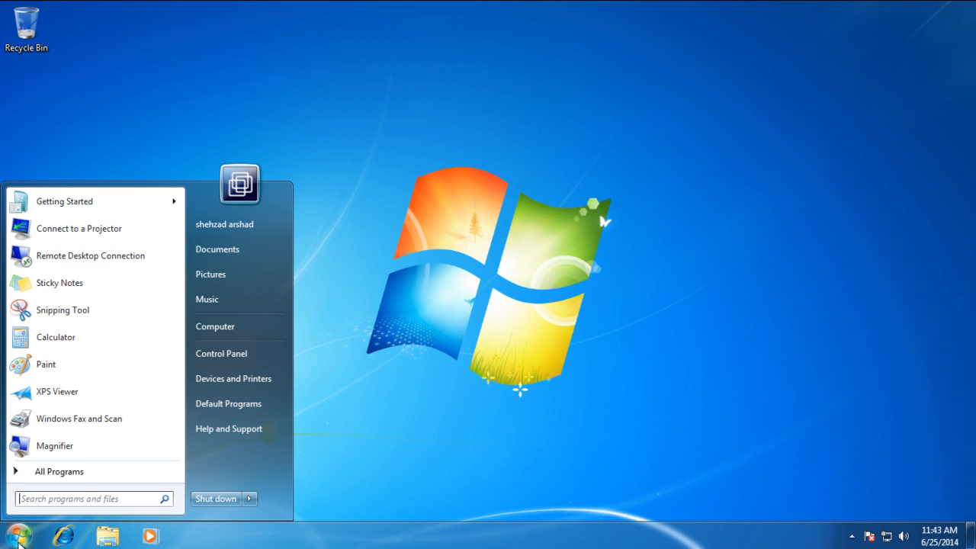
left_click(233, 501)
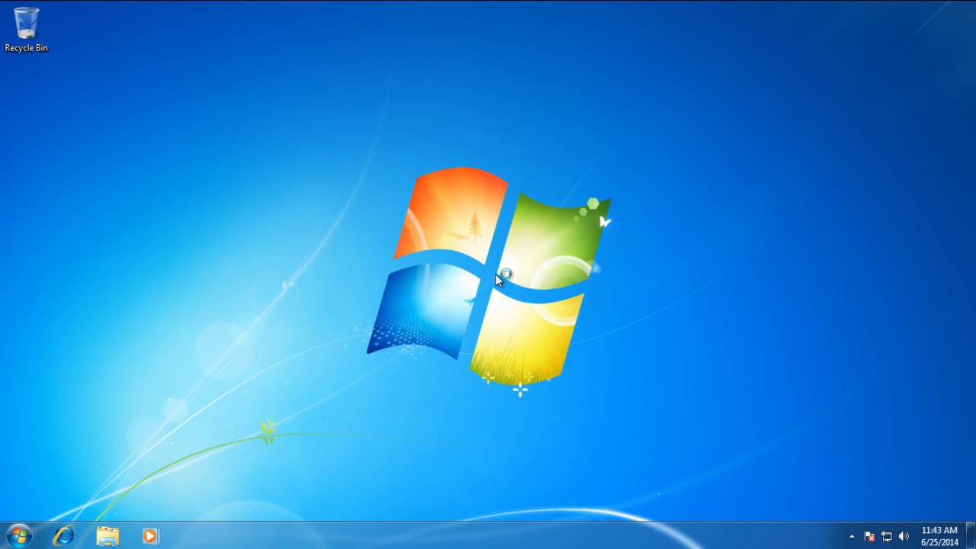
Leave the virtual machine's full-screen view and show the title slide of the Boundaries and Discovery Methods presentation in PowerPoint.
mouse_move(579, 8)
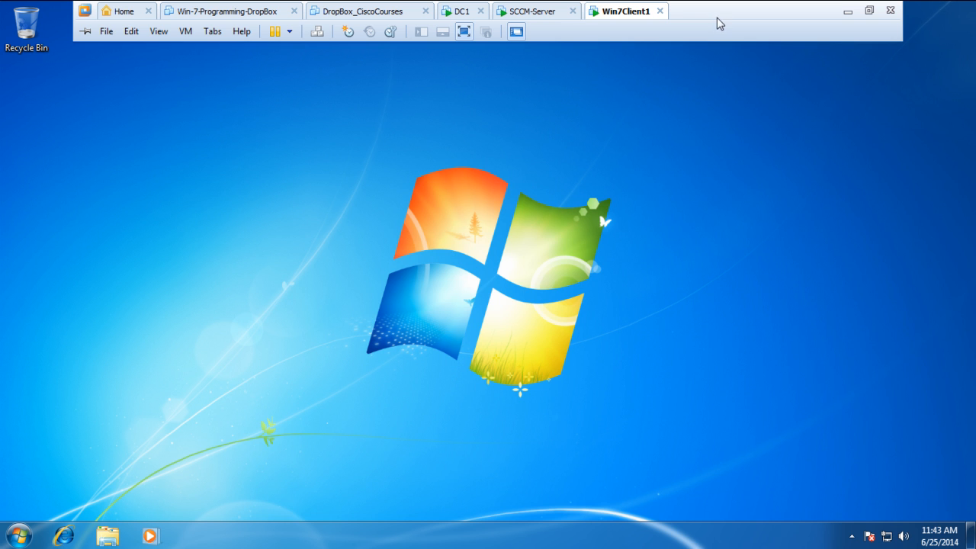
left_click(464, 34)
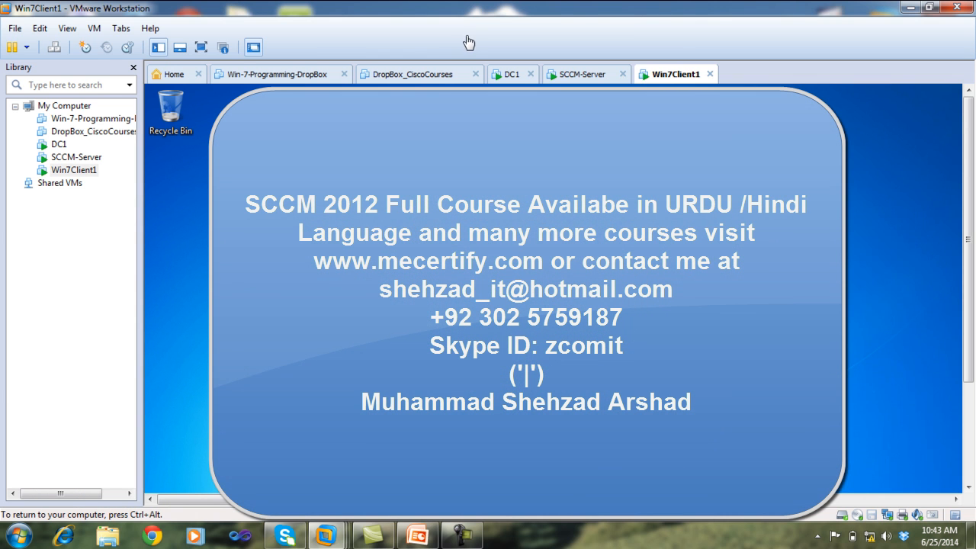
left_click(420, 536)
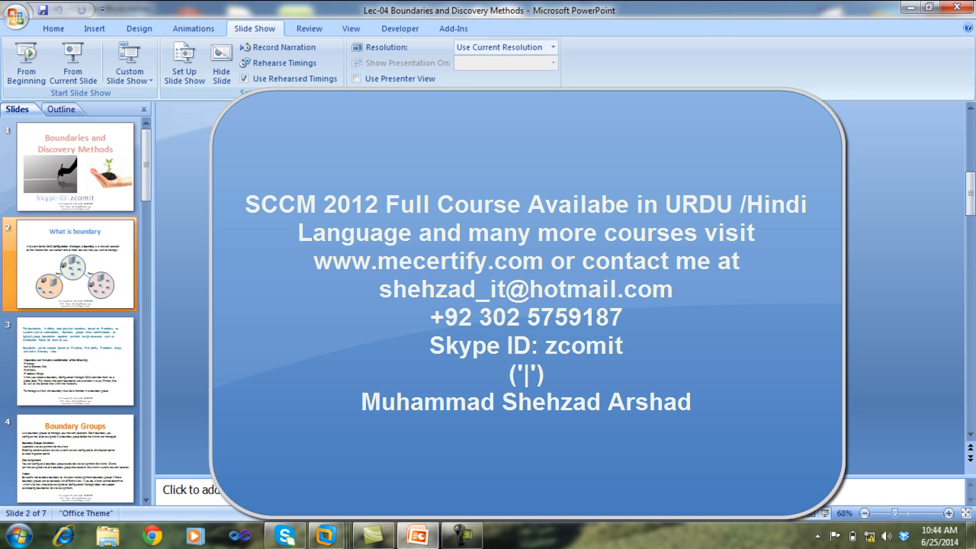
left_click(103, 173)
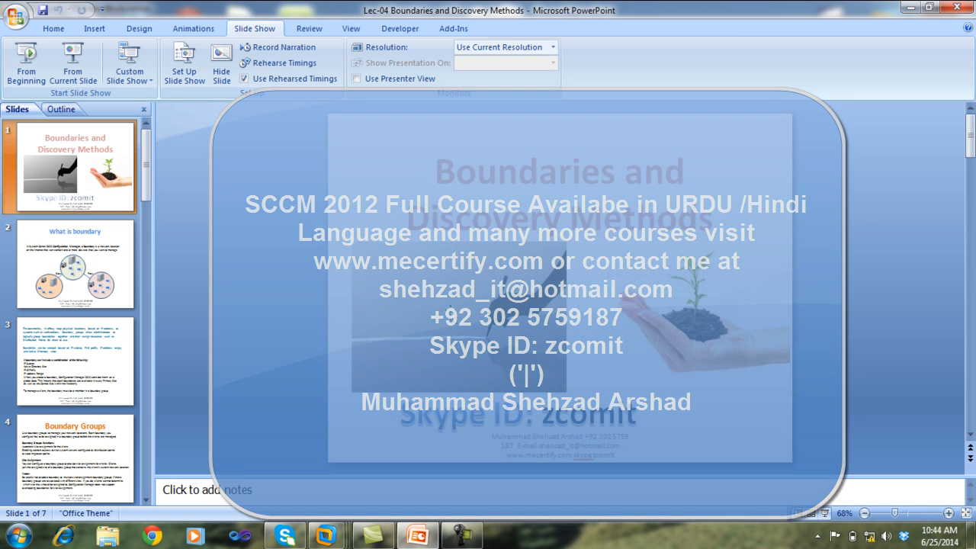